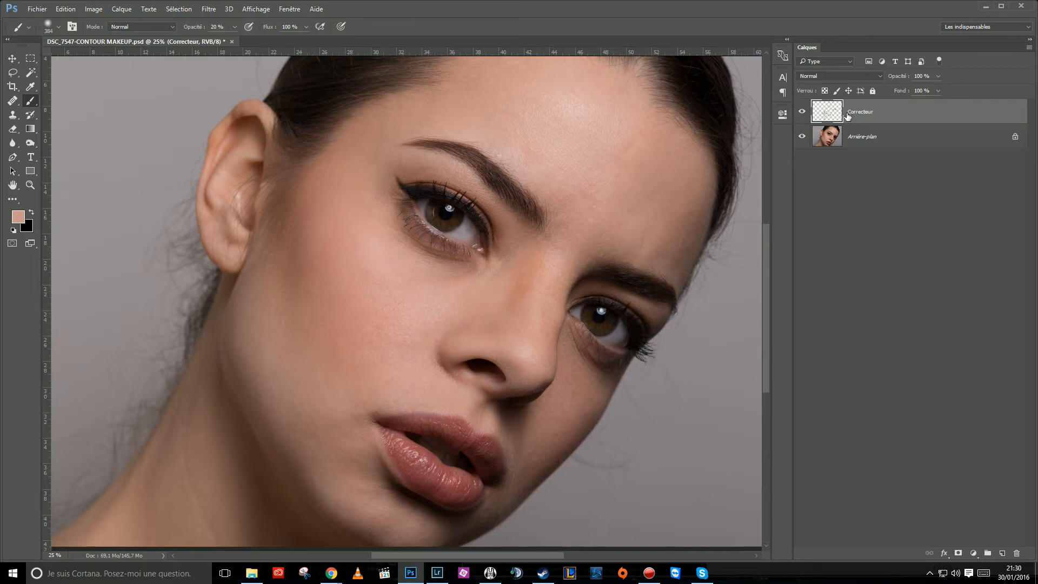
Activate the Healing Brush tool (Correcteur) in place of the Brush.
left_click(12, 102)
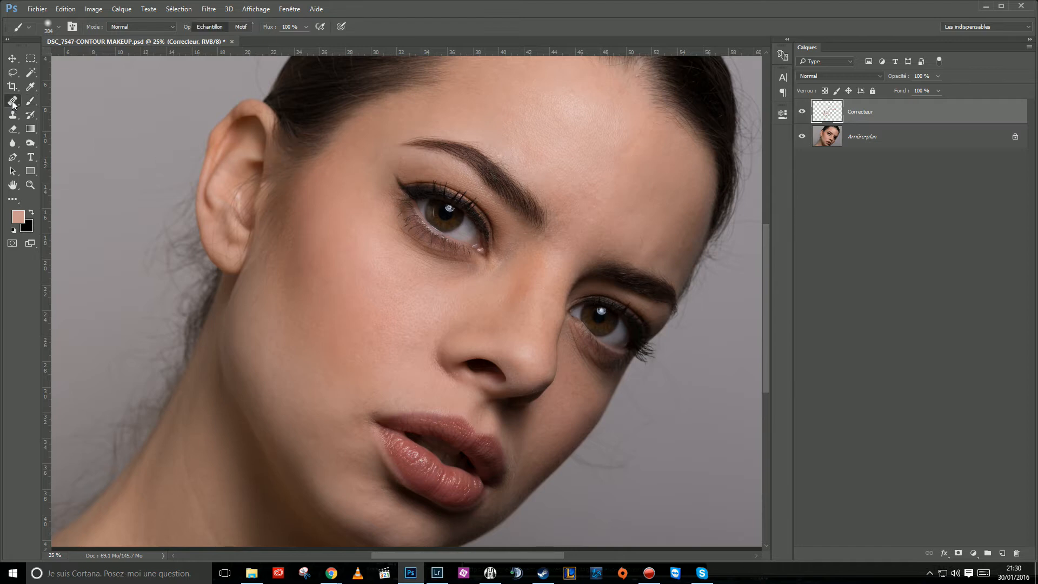
left_click(128, 114)
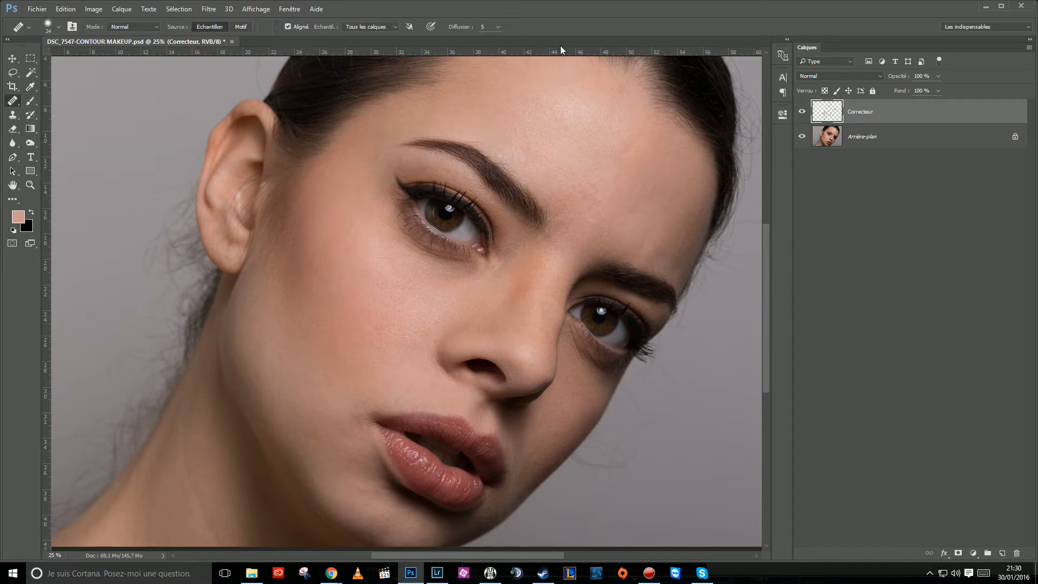
Examine the portrait's skin across the forehead, nose and cheeks, both close up and as a whole image.
left_click_drag(515, 219, 497, 278)
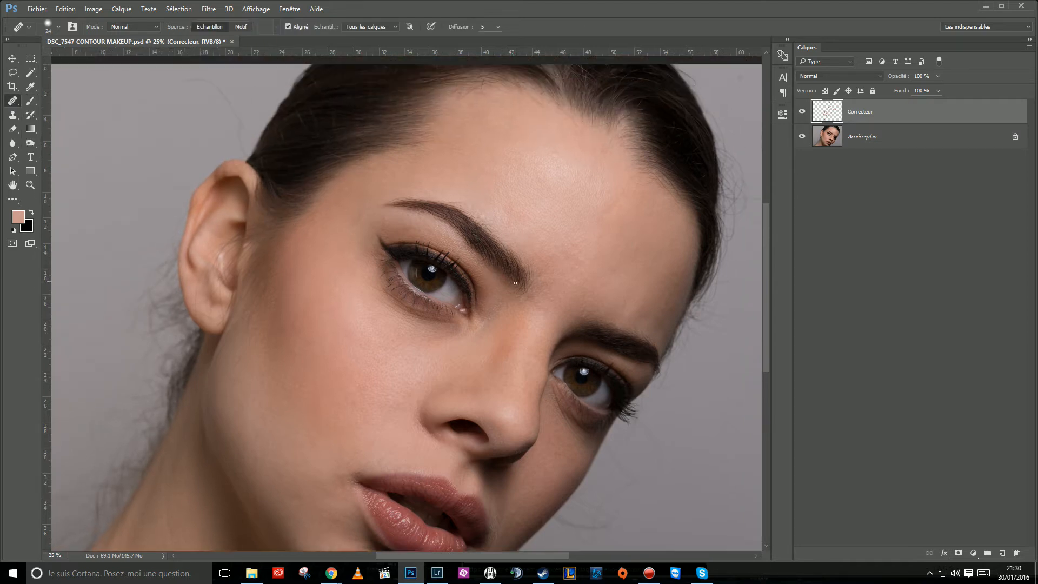
left_click_drag(534, 354, 527, 260)
left_click_drag(492, 306, 528, 367)
mouse_move(487, 407)
left_mouse_down()
mouse_move(499, 345)
mouse_move(492, 407)
left_mouse_up()
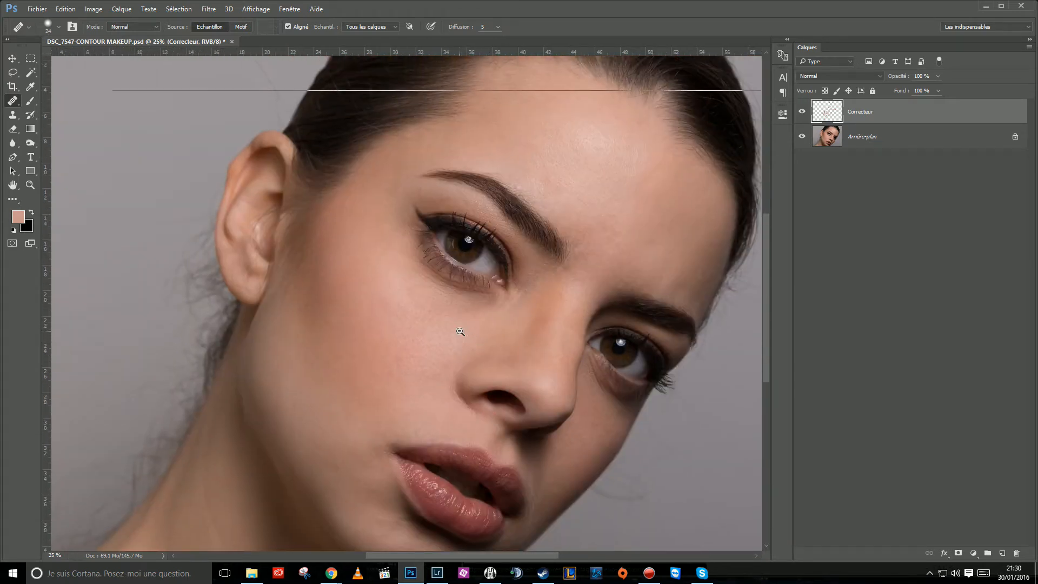
key("ctrl+minus")
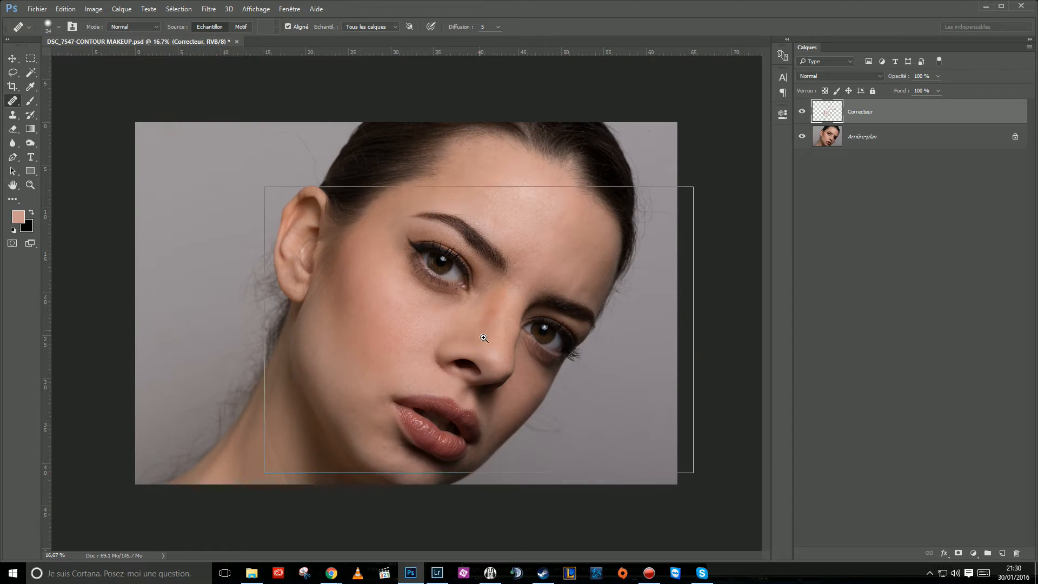
key("ctrl+plus")
left_click_drag(458, 268, 472, 280)
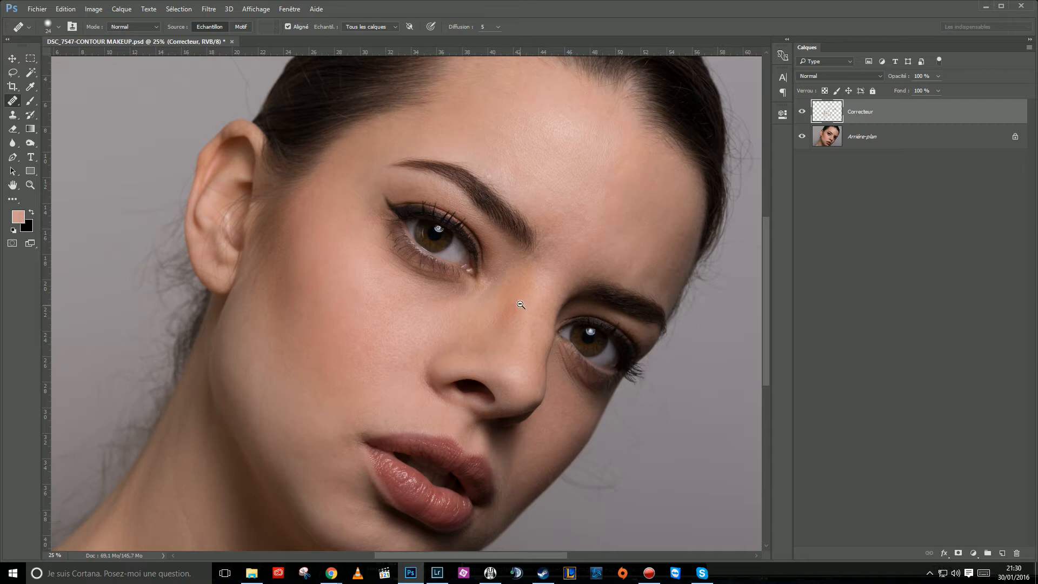
key("ctrl+minus")
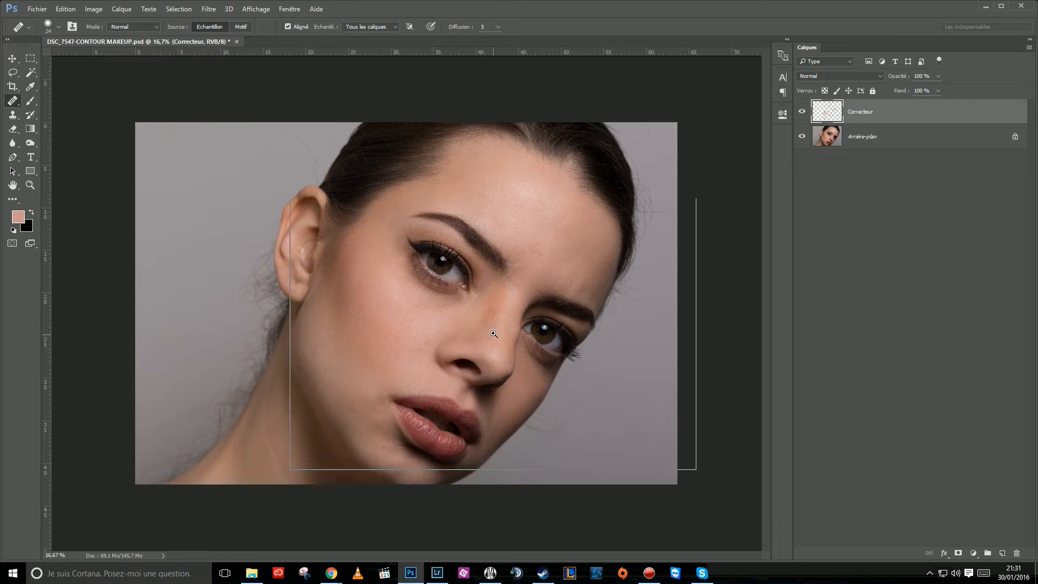
scroll(493, 330, "up", 1)
left_click_drag(453, 314, 468, 326)
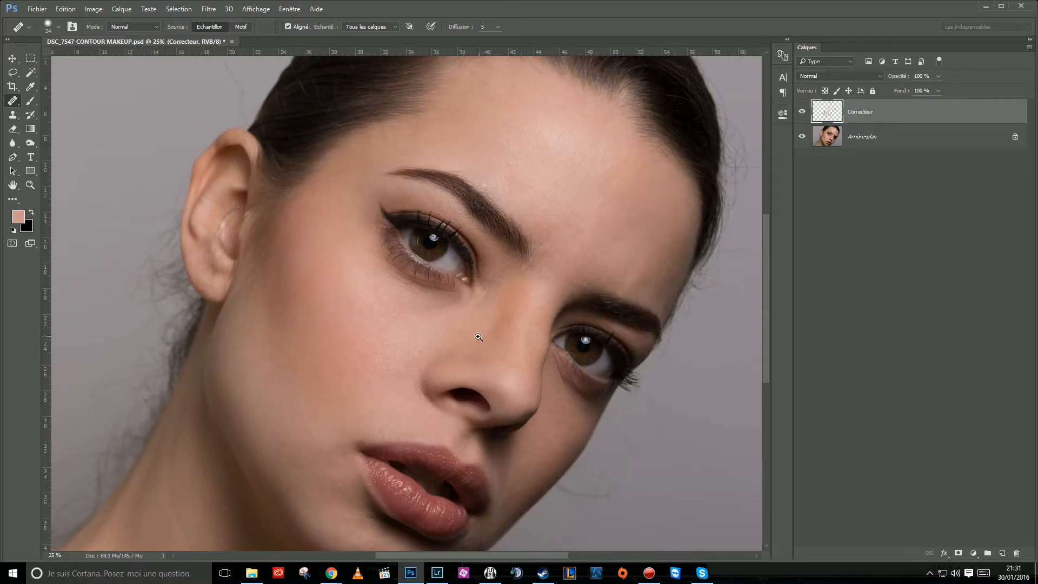
left_click(478, 337)
left_click(480, 346, "alt")
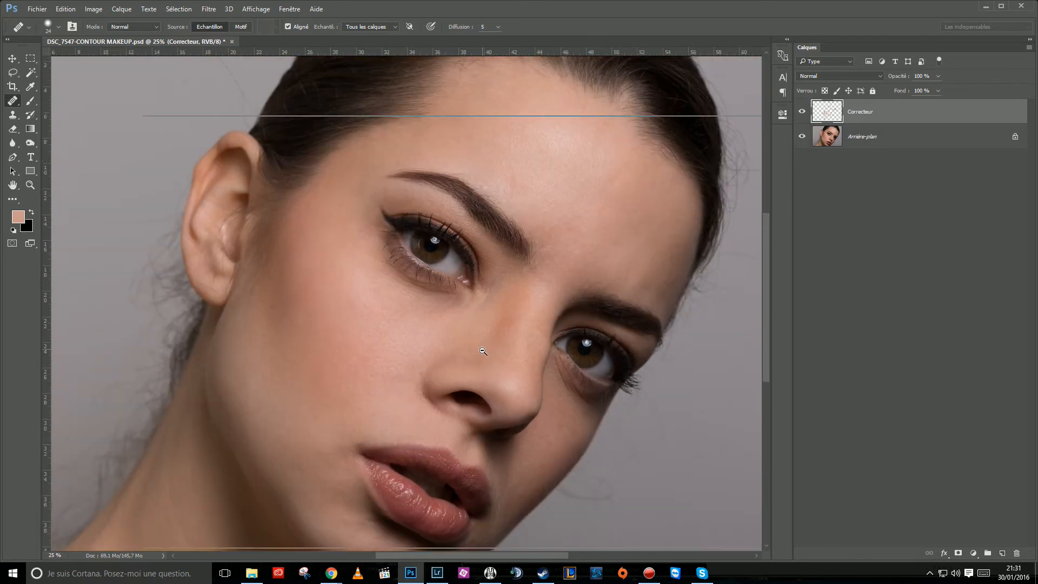
left_click(483, 352, "alt")
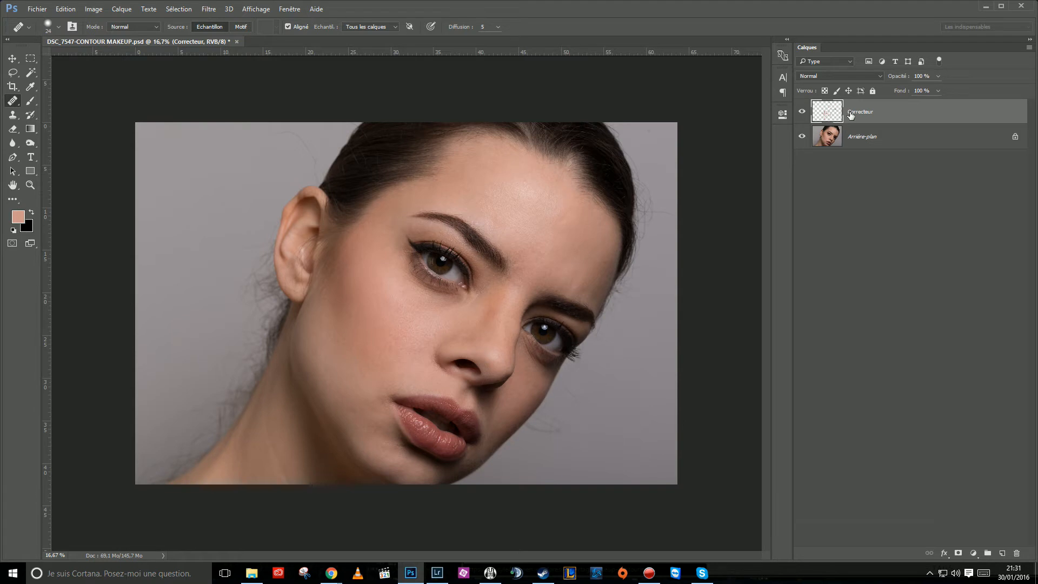
Duplicate the Correcteur and Arrière-plan layers together and merge the two copies into a single layer.
left_click(860, 143, "ctrl")
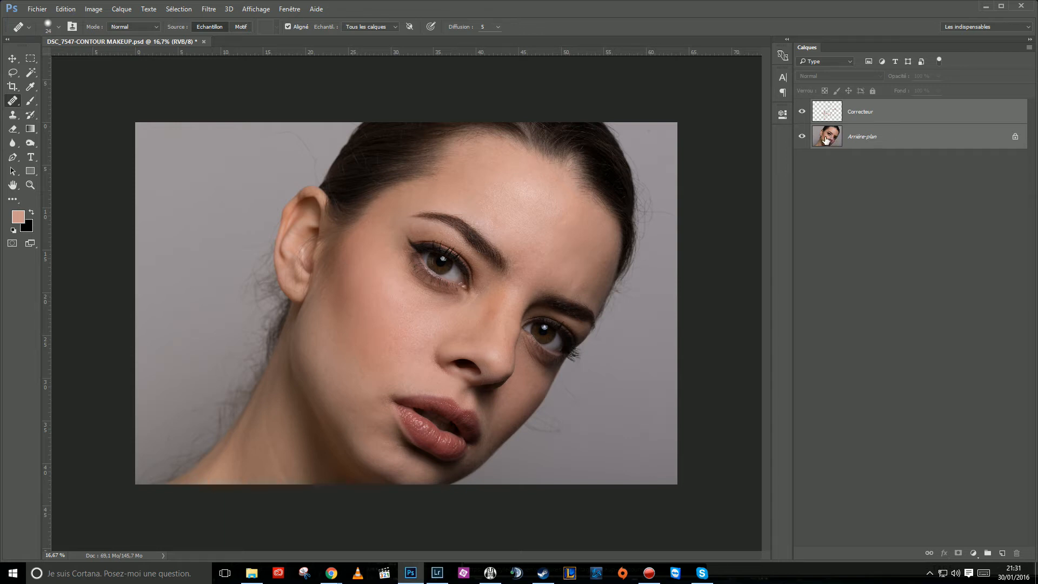
left_click_drag(831, 141, 1002, 553)
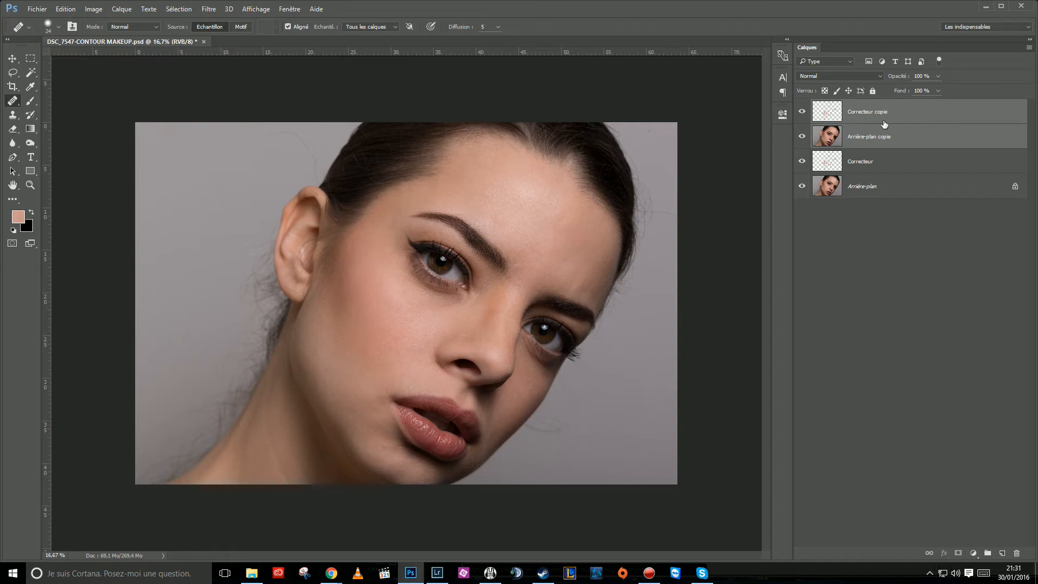
left_click(1029, 51)
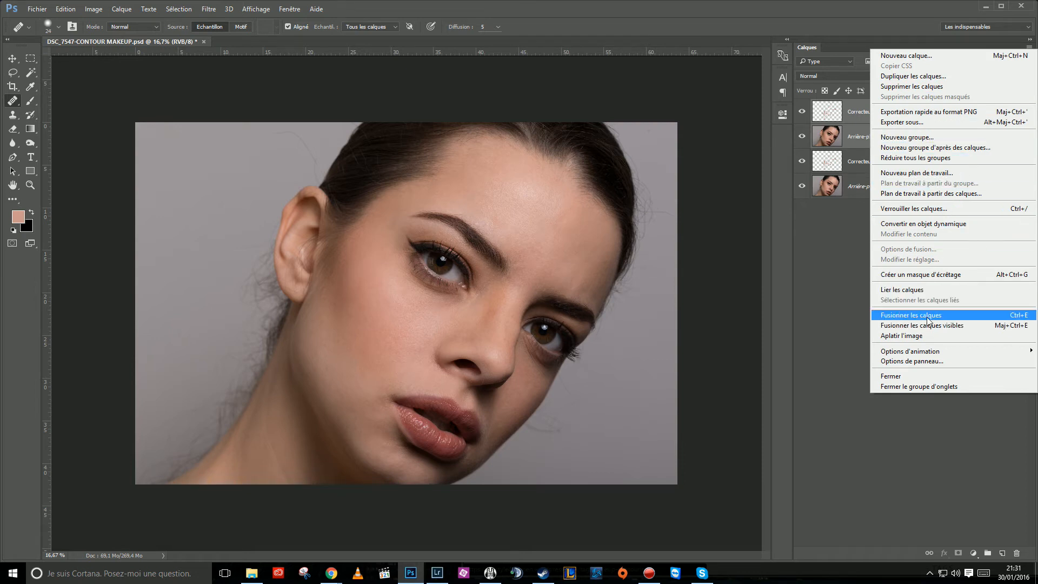
left_click(975, 320)
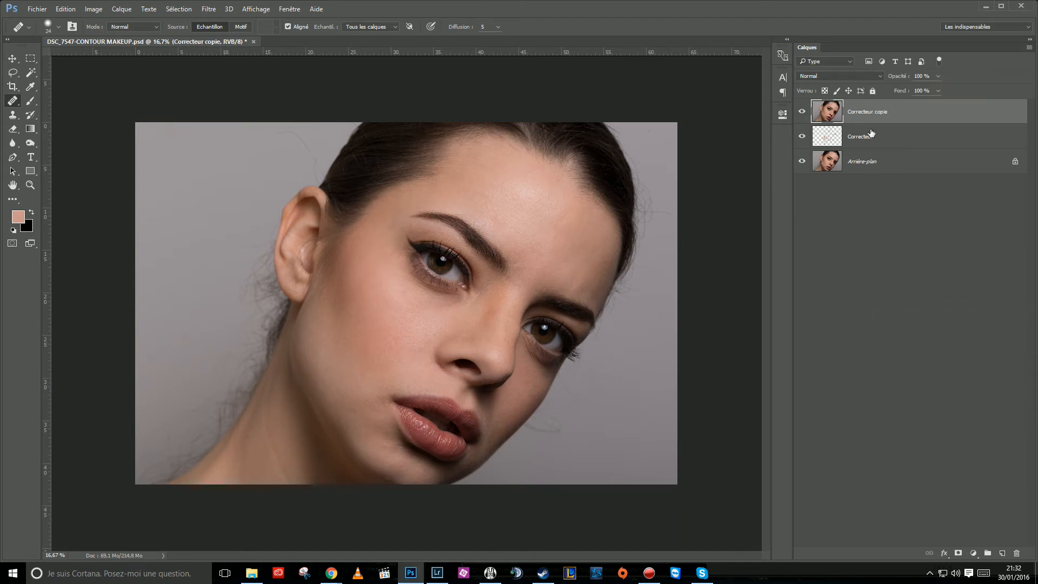
Hide the original Correcteur and Arrière-plan layers beneath the merged copy.
left_click(802, 137)
left_click(802, 161)
left_click(420, 342, "ctrl")
left_click_drag(396, 373, 421, 366)
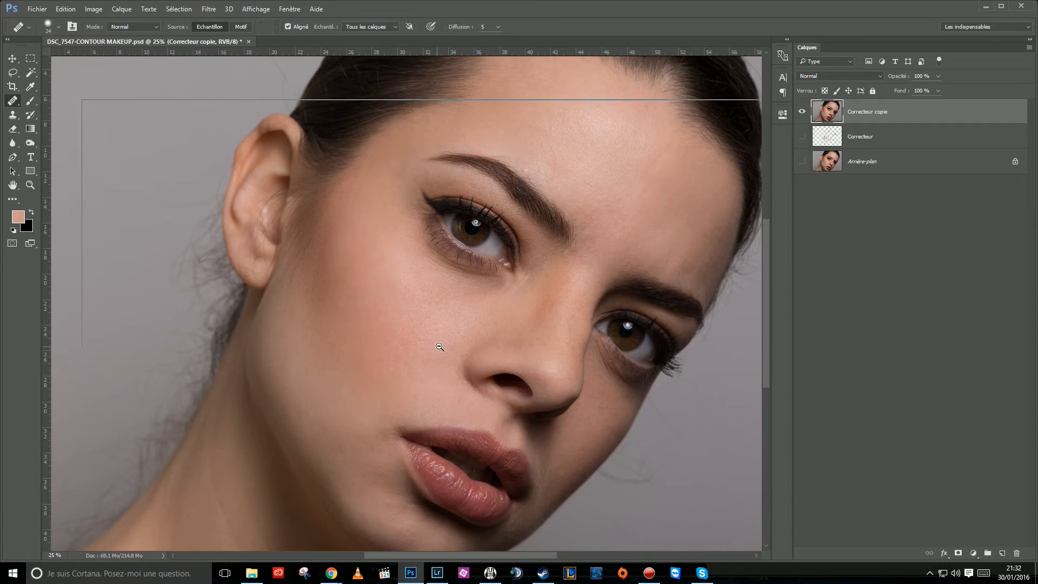
left_click(440, 347, "alt")
left_click(437, 322, "ctrl")
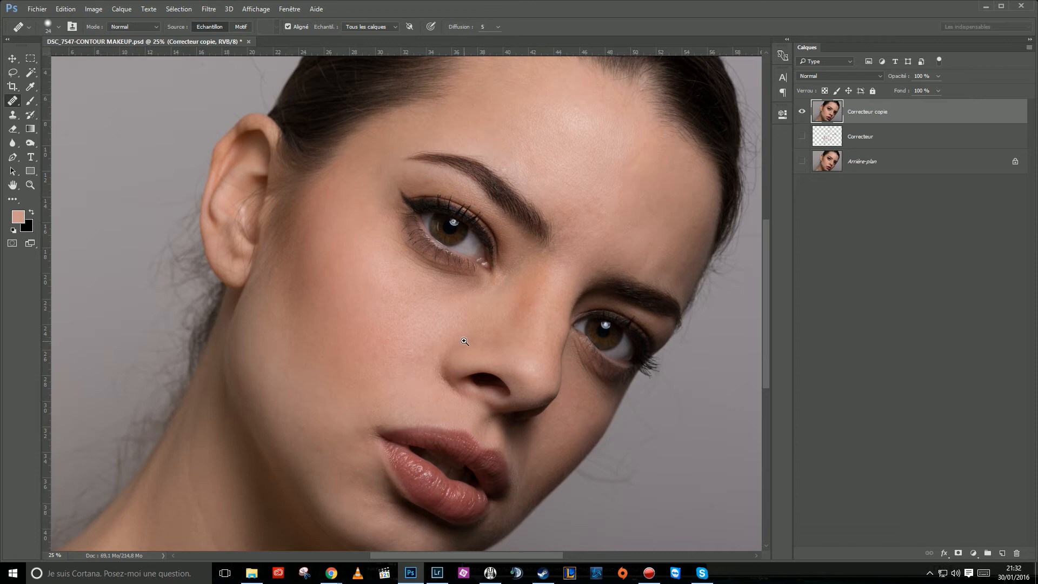
left_click(448, 335, "alt")
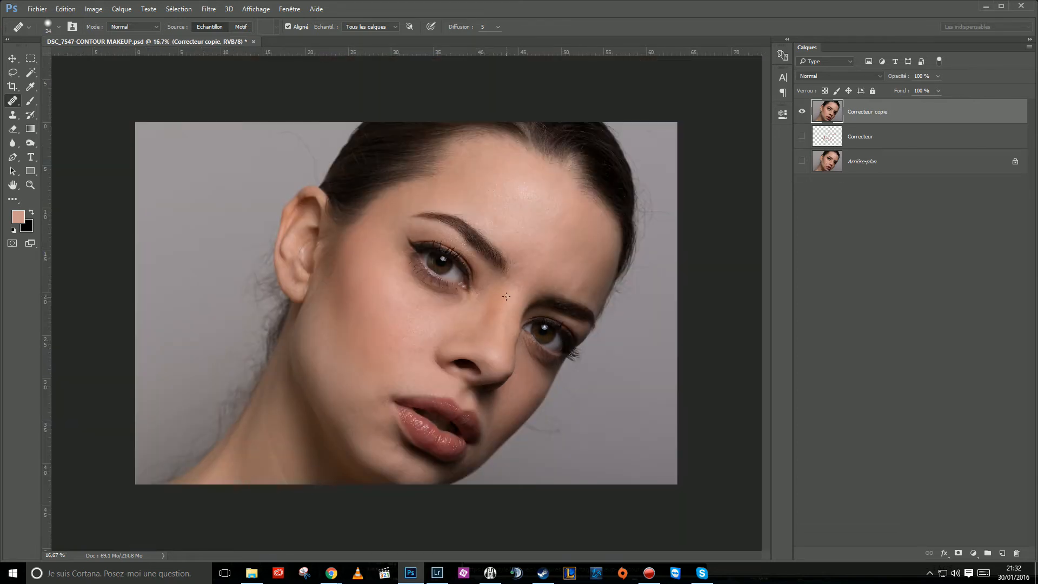
left_click(462, 330, "ctrl")
Duplicate the merged Correcteur copie layer and rename the lower of the two copies "base".
left_click_drag(825, 114, 1001, 553)
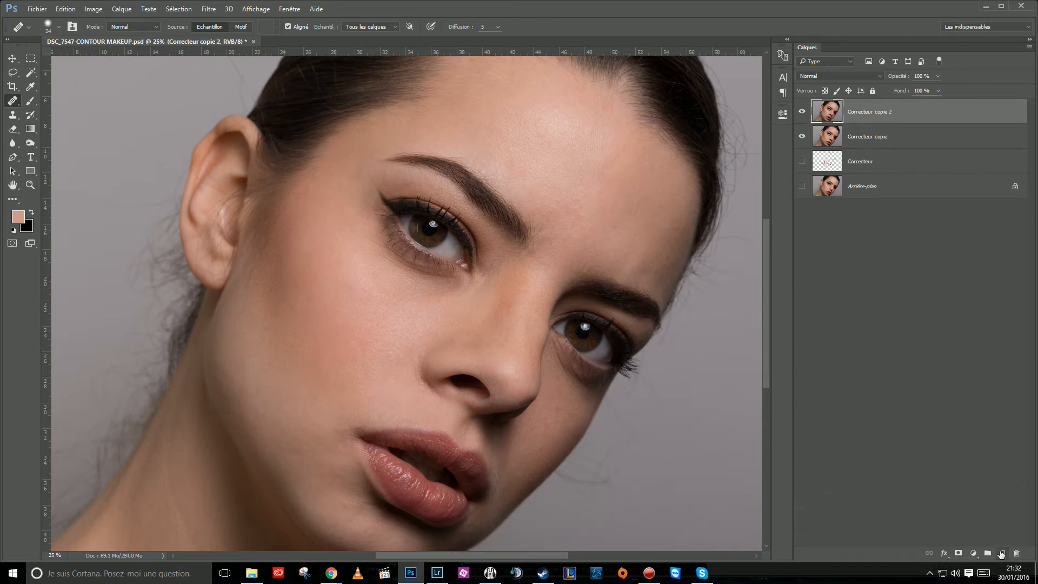
left_click(859, 140)
left_click(802, 112)
double_click(861, 137)
type("base")
key("Return")
left_click(811, 112)
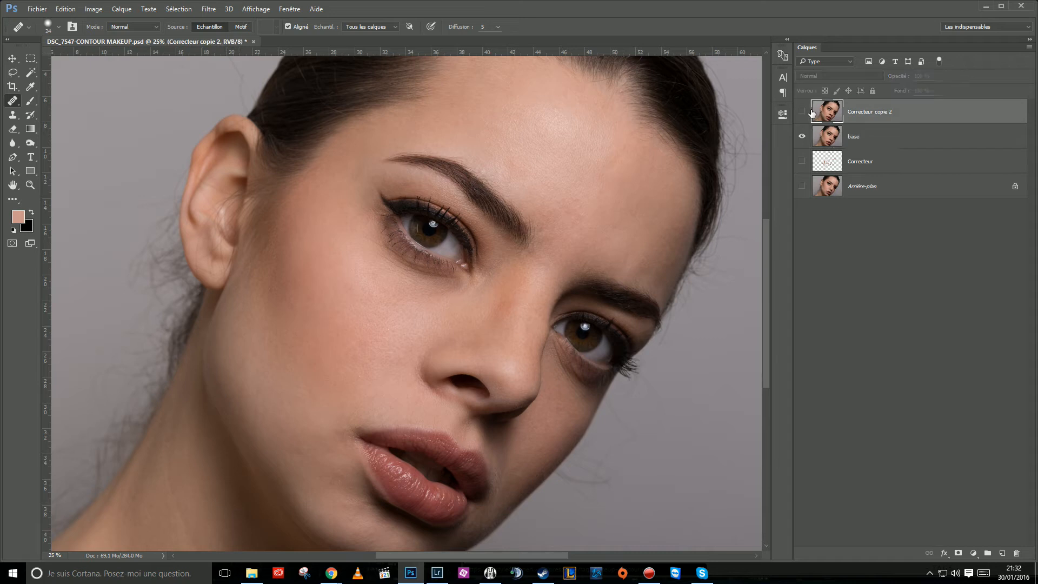
Show the top copy, rename it "lumière" and convert it to a smart object.
left_click(802, 112)
double_click(866, 112)
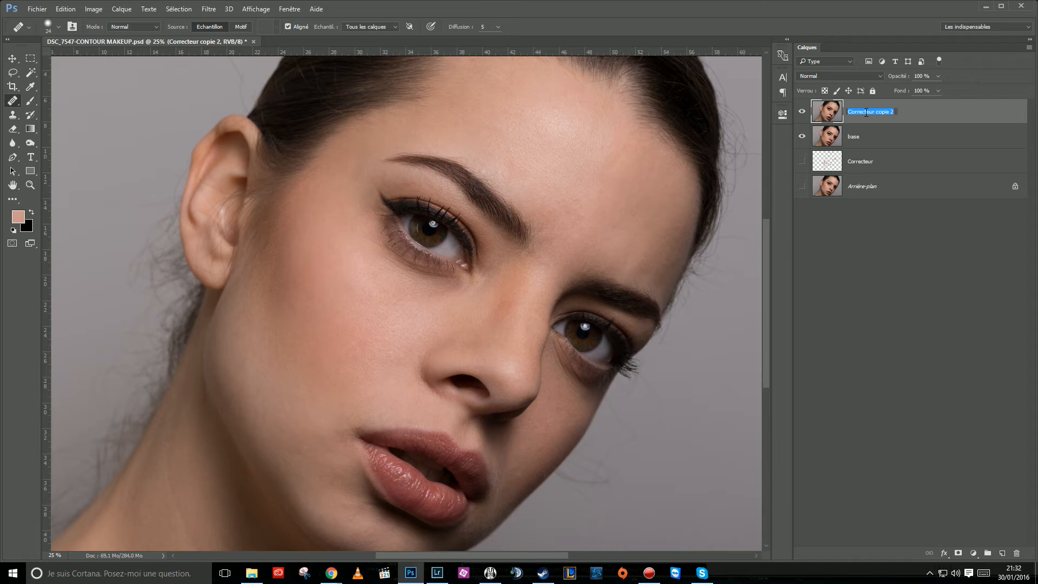
type("lumière")
key("Return")
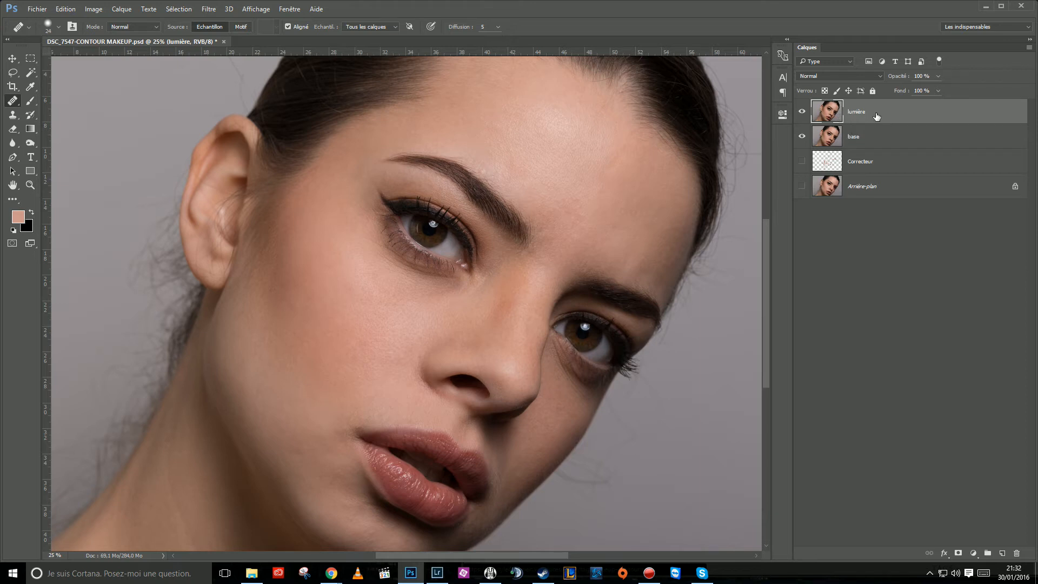
right_click(877, 115)
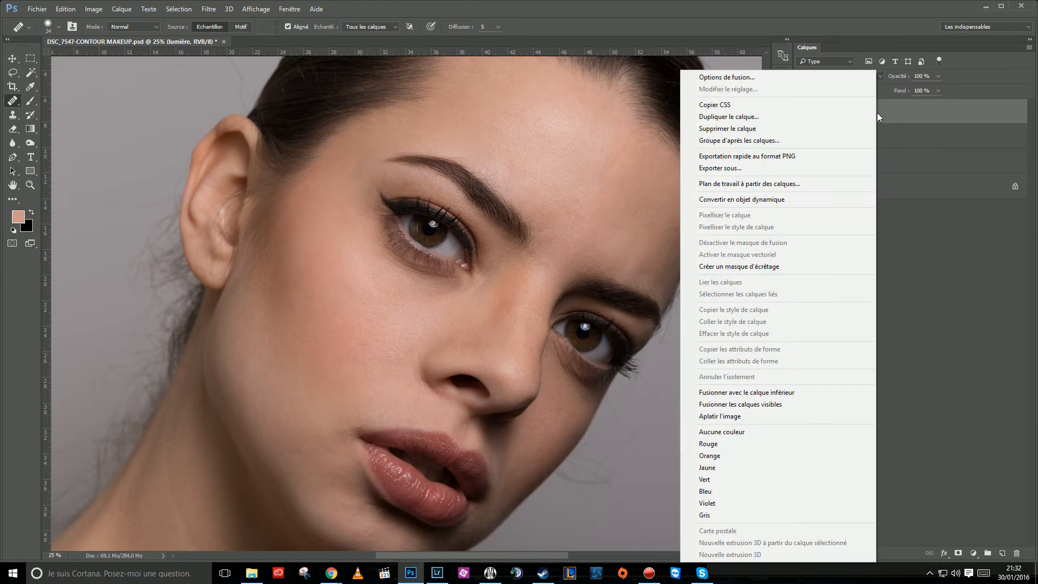
left_click(758, 200)
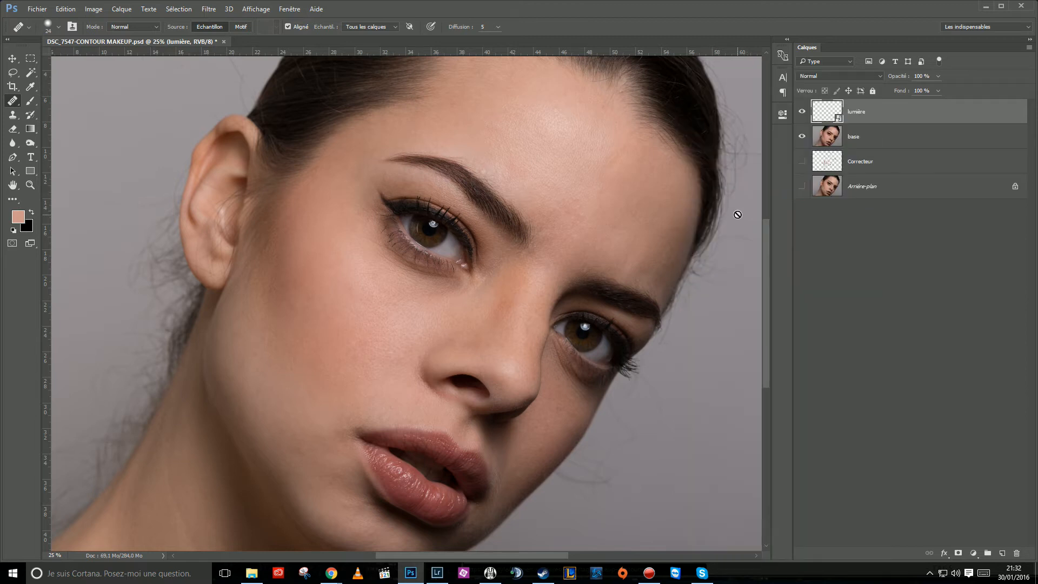
Open the Surface Blur filter (Flou de surface) on the lumière layer and examine its preview across the face.
key("ctrl+minus")
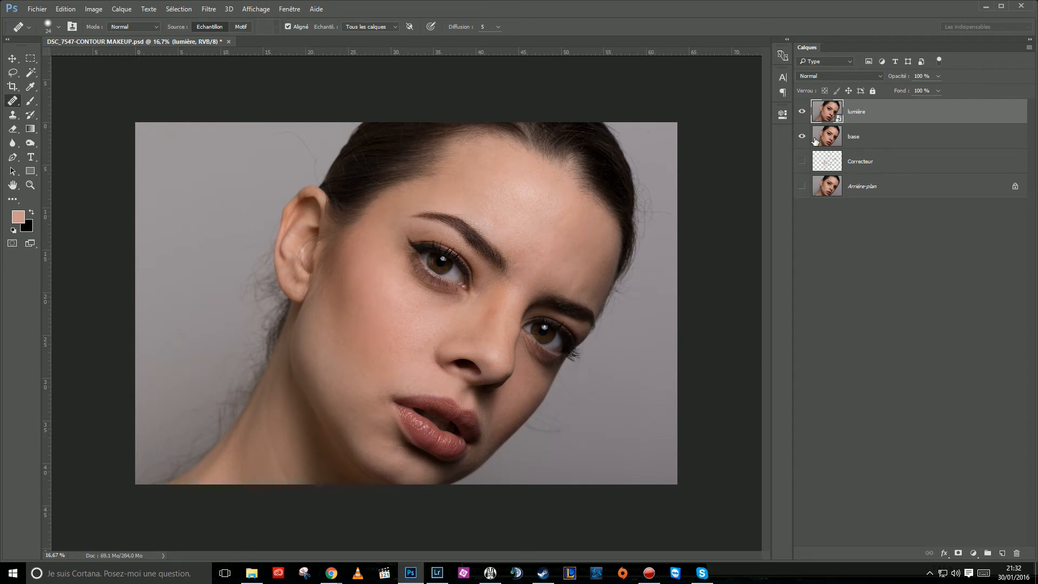
left_click(212, 11)
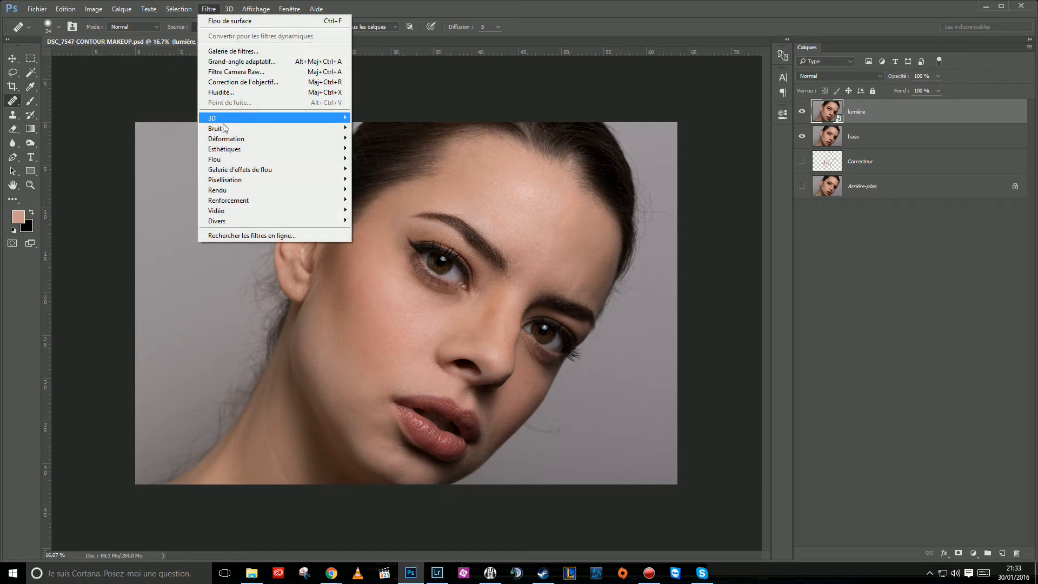
mouse_move(218, 162)
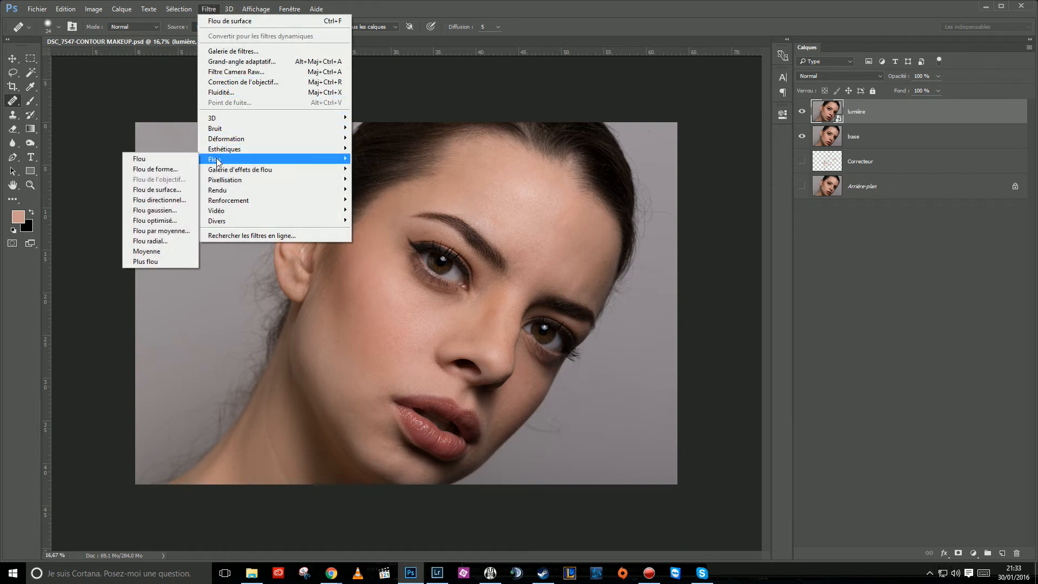
left_click(171, 190)
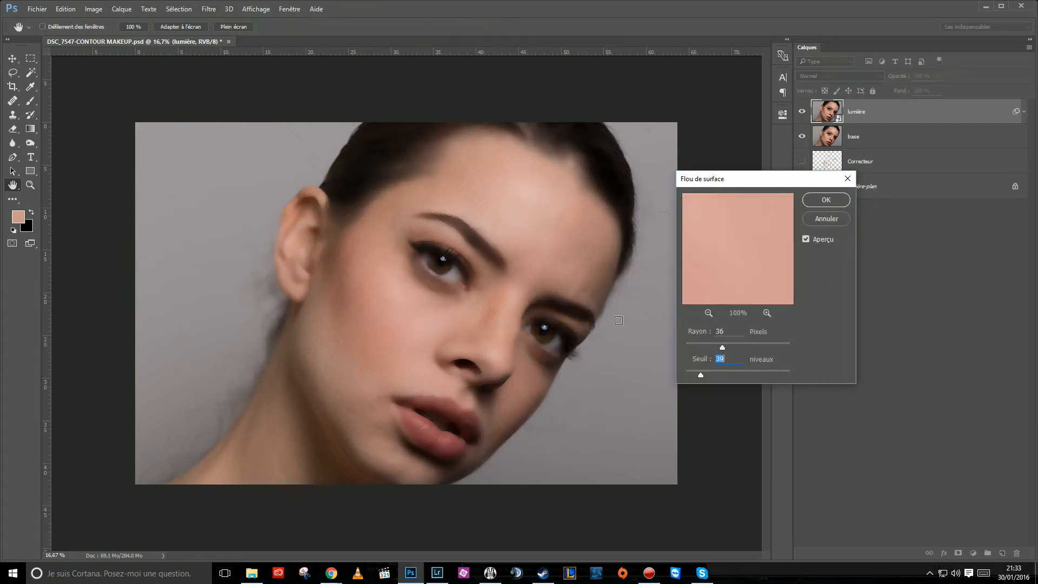
scroll(414, 346, "up", 1)
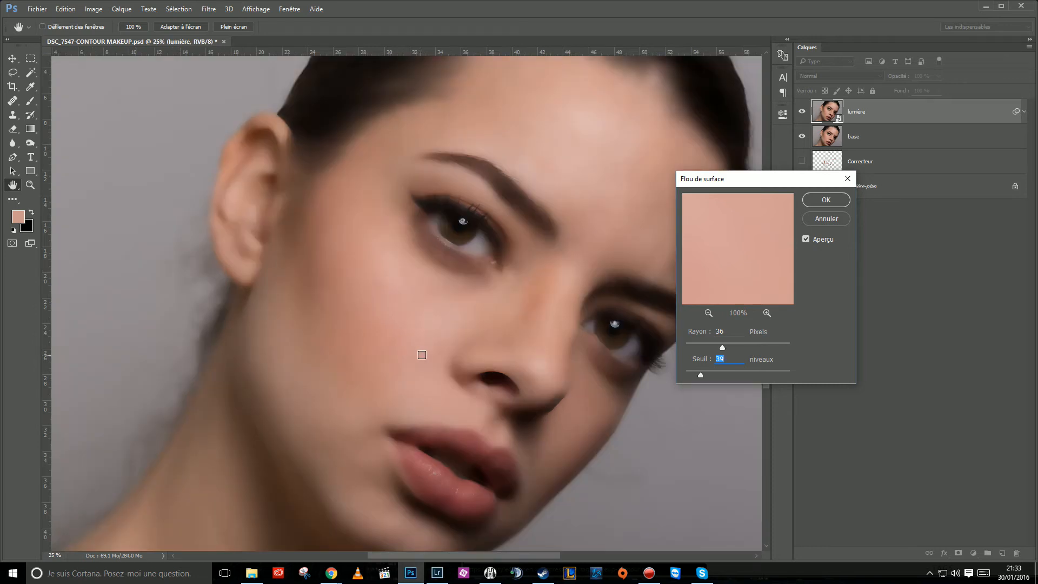
left_click_drag(434, 323, 414, 334)
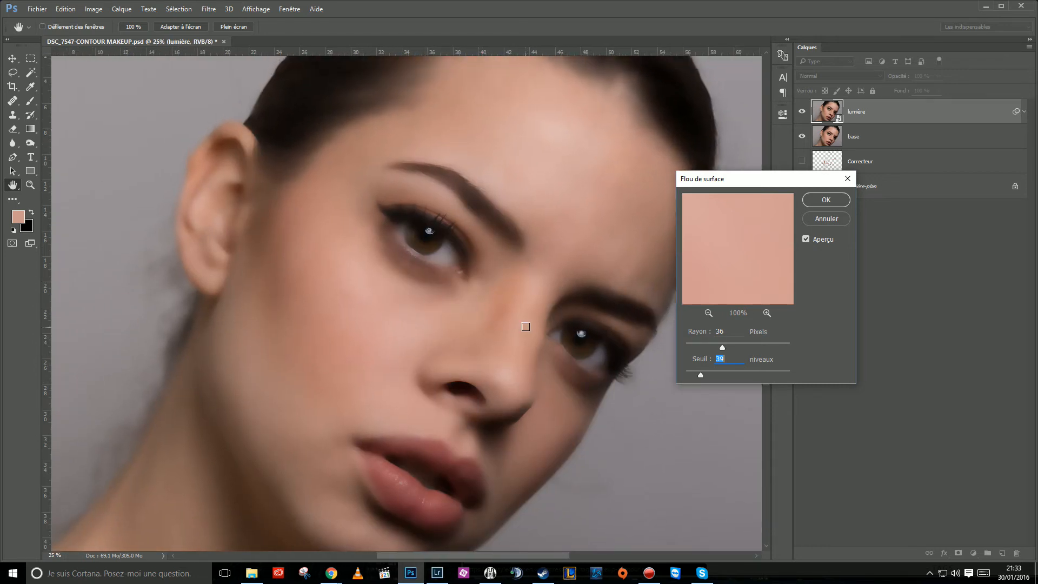
left_click_drag(518, 381, 511, 321)
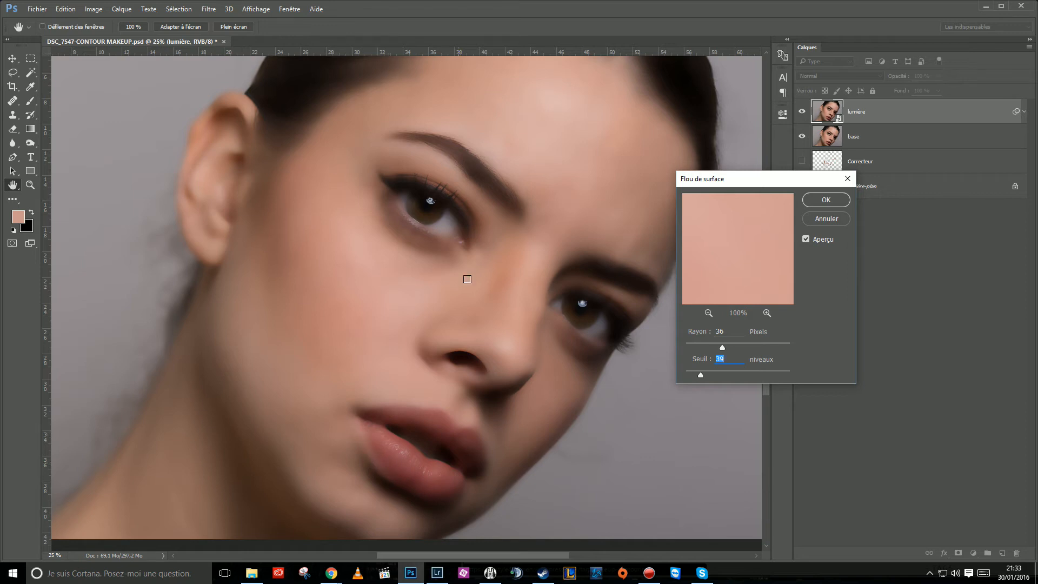
left_click_drag(455, 162, 461, 190)
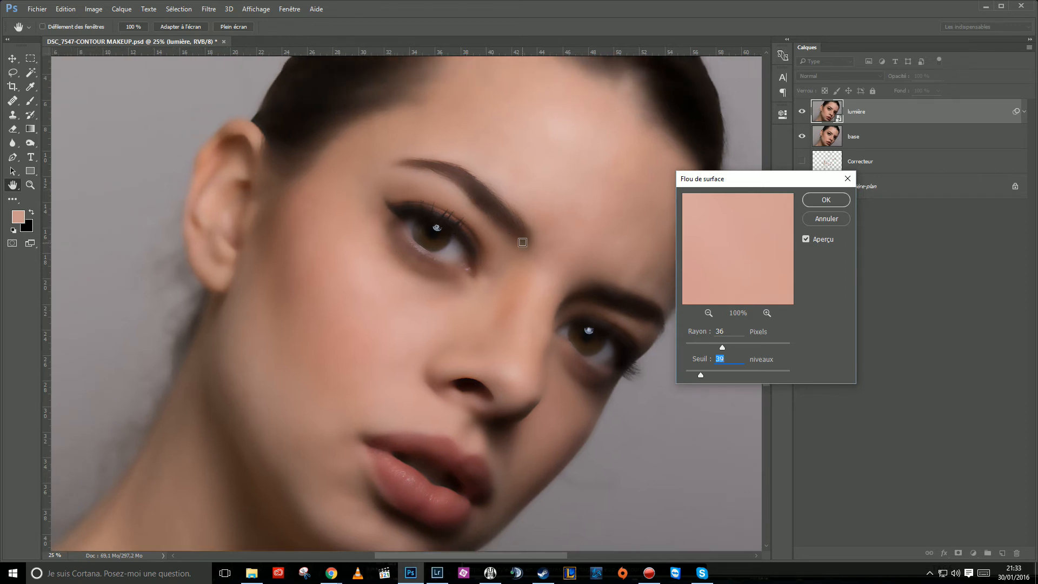
key("ctrl+minus")
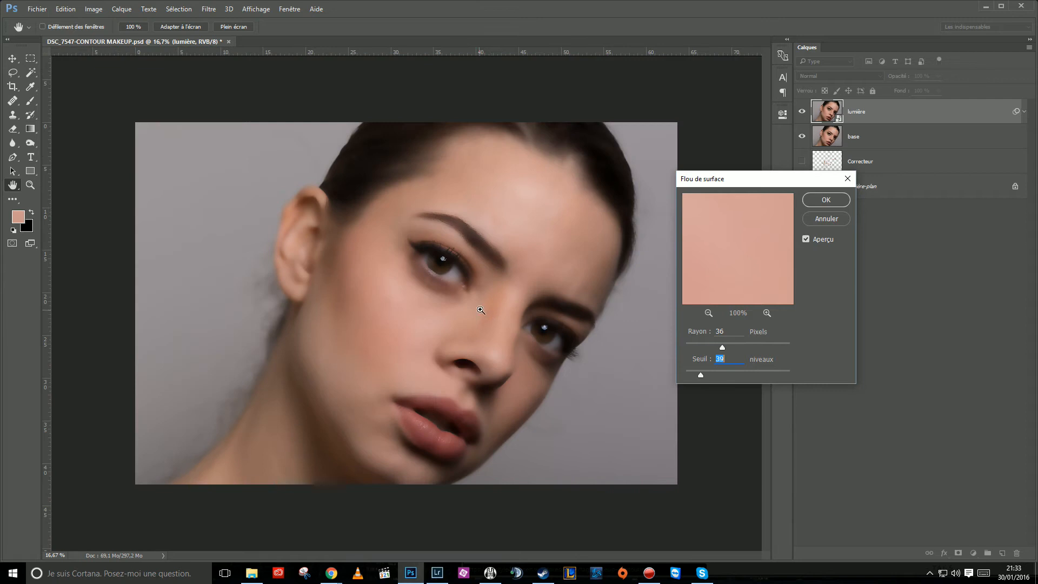
scroll(480, 309, "up", 1)
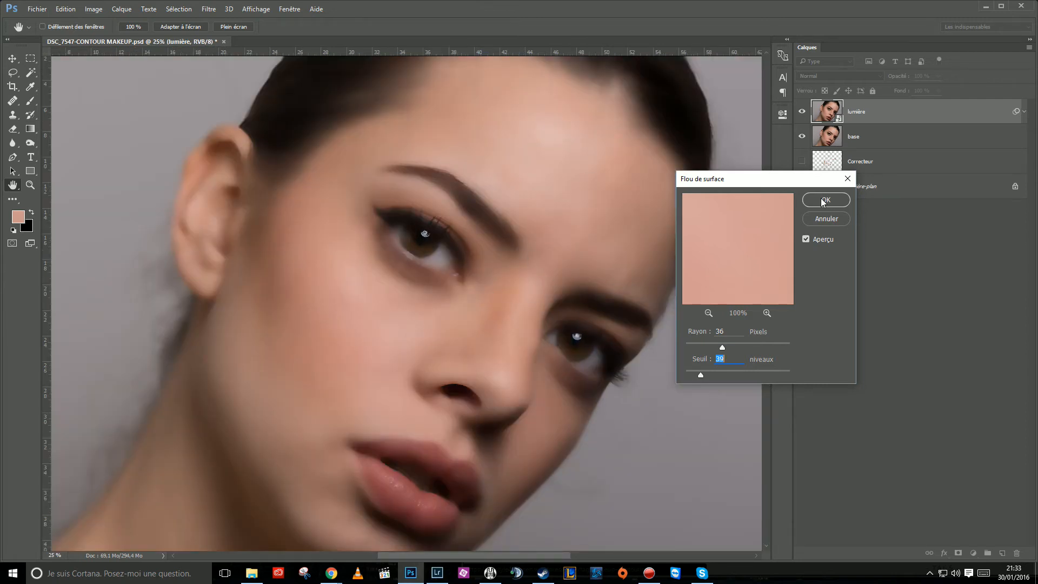
Adjust the Surface Blur's radius and threshold and apply it to lumière as a smart filter.
left_click_drag(774, 188, 779, 252)
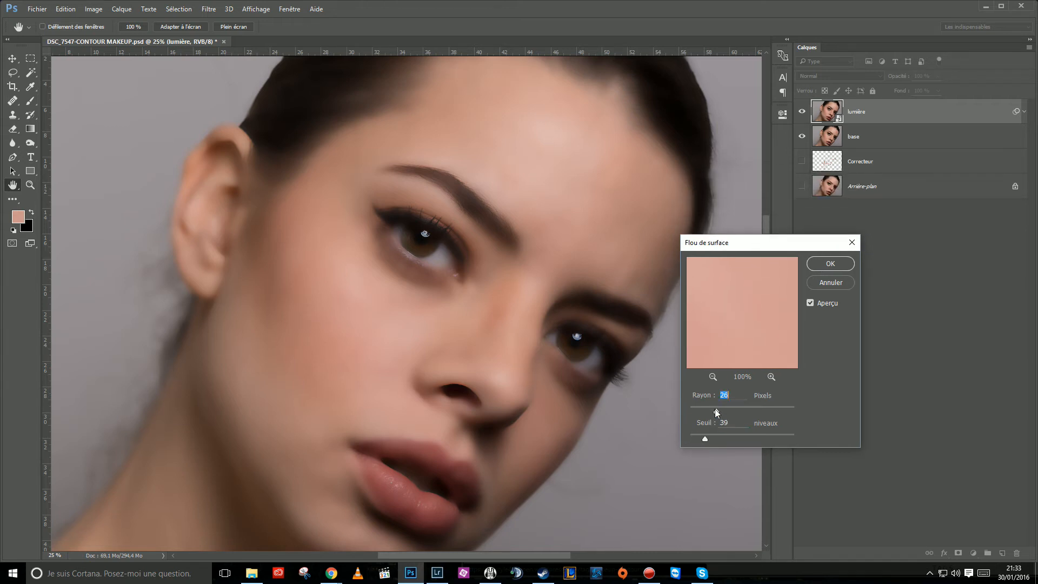
left_click_drag(715, 408, 720, 411)
left_click_drag(705, 438, 709, 439)
left_click_drag(712, 439, 707, 439)
left_click(817, 262)
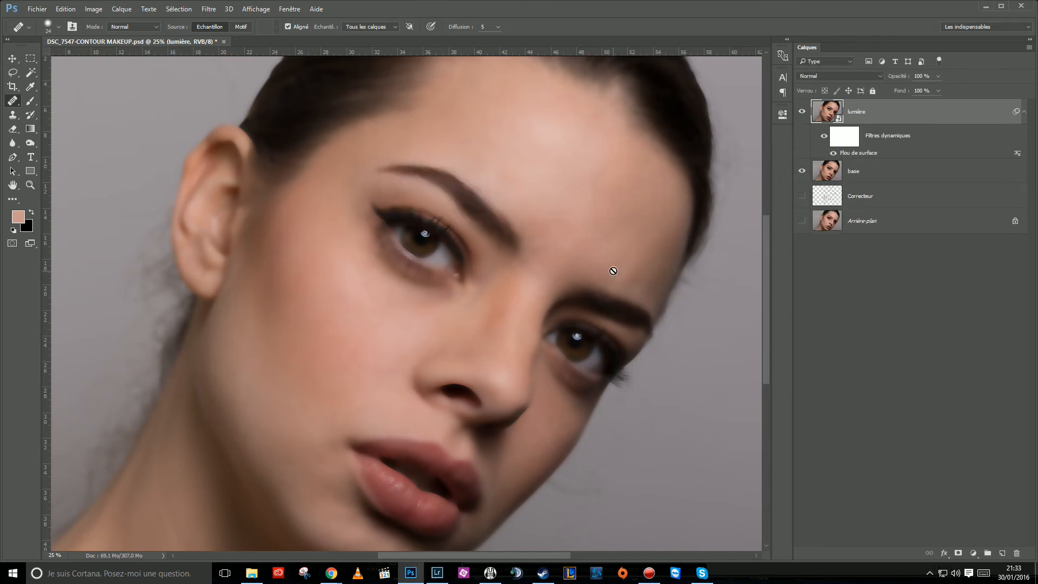
Select the smart filter mask of the lumière layer and invert it to black to hide the Surface Blur.
key("ctrl+minus")
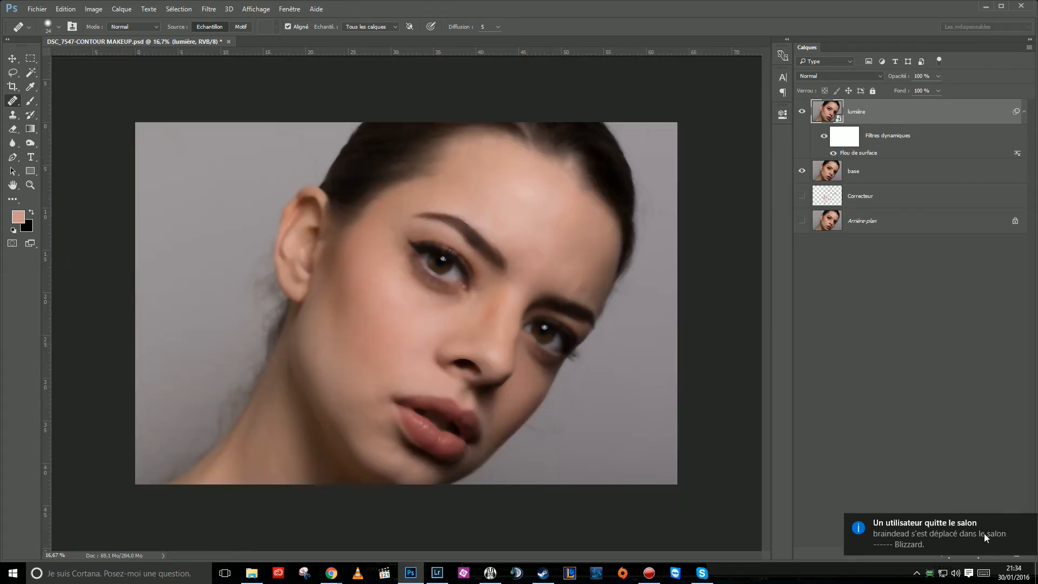
left_click(1025, 524)
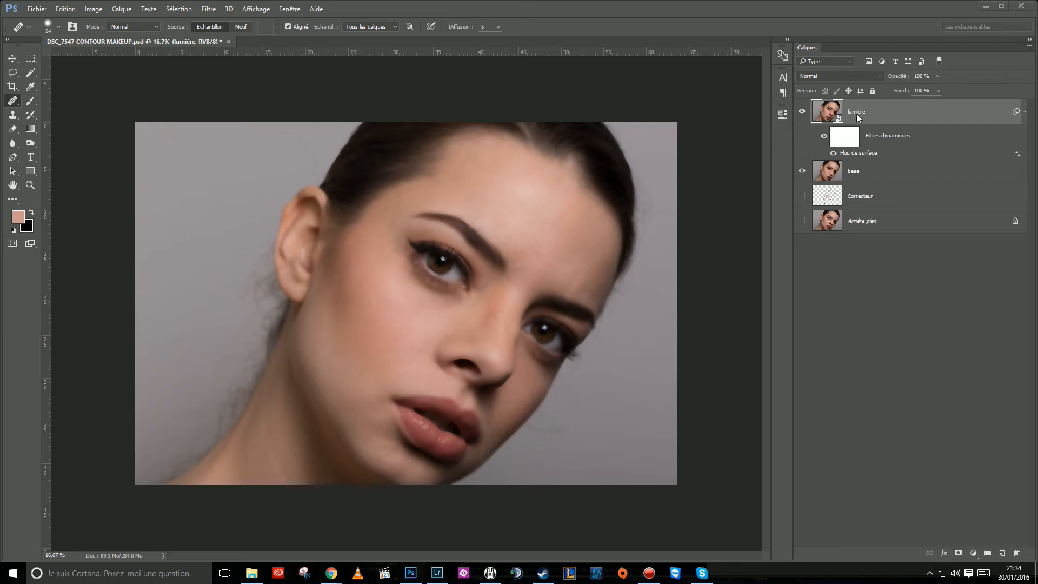
left_click(842, 135)
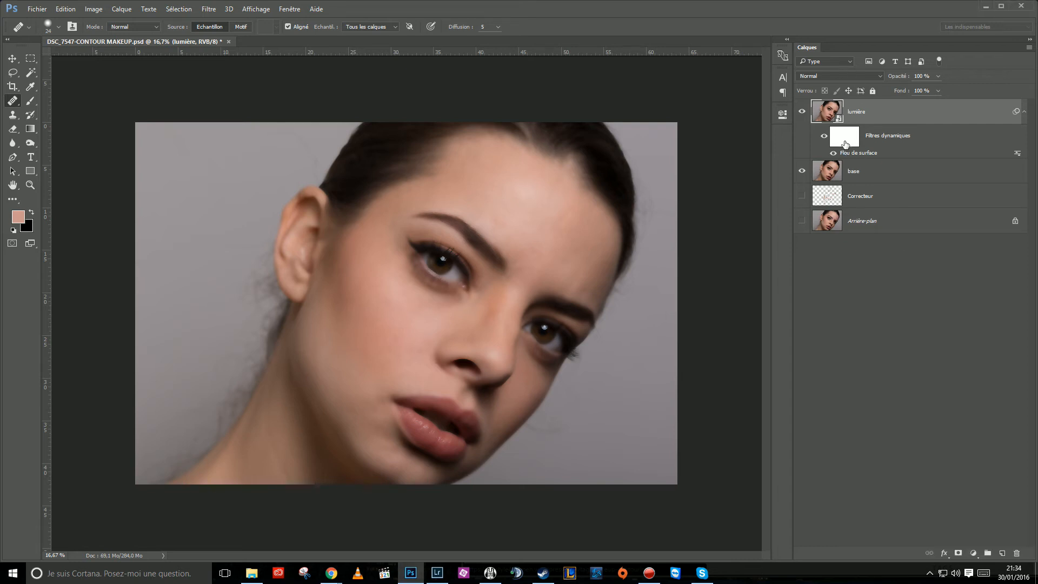
left_click(841, 143)
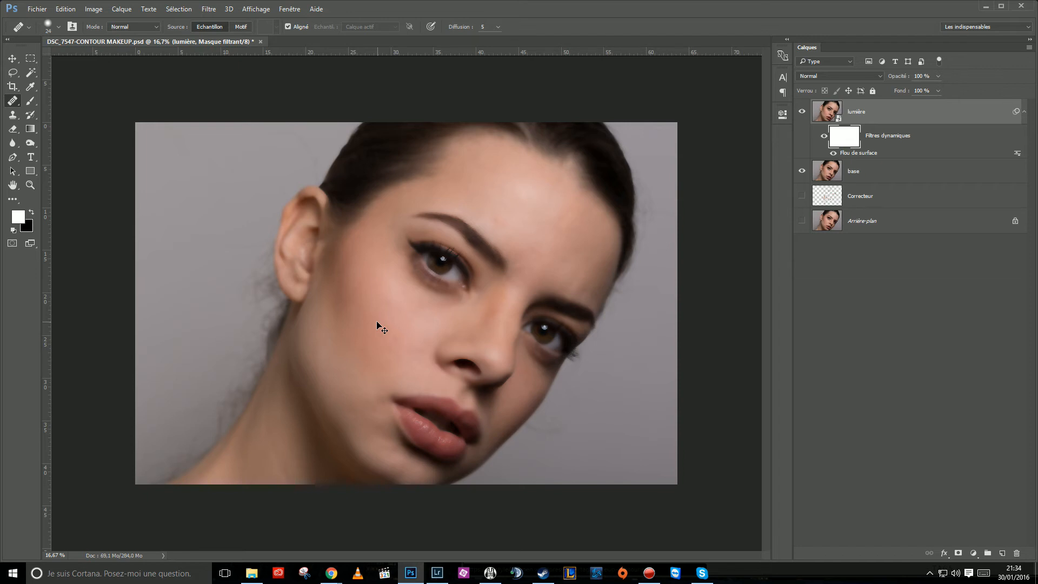
key("ctrl+i")
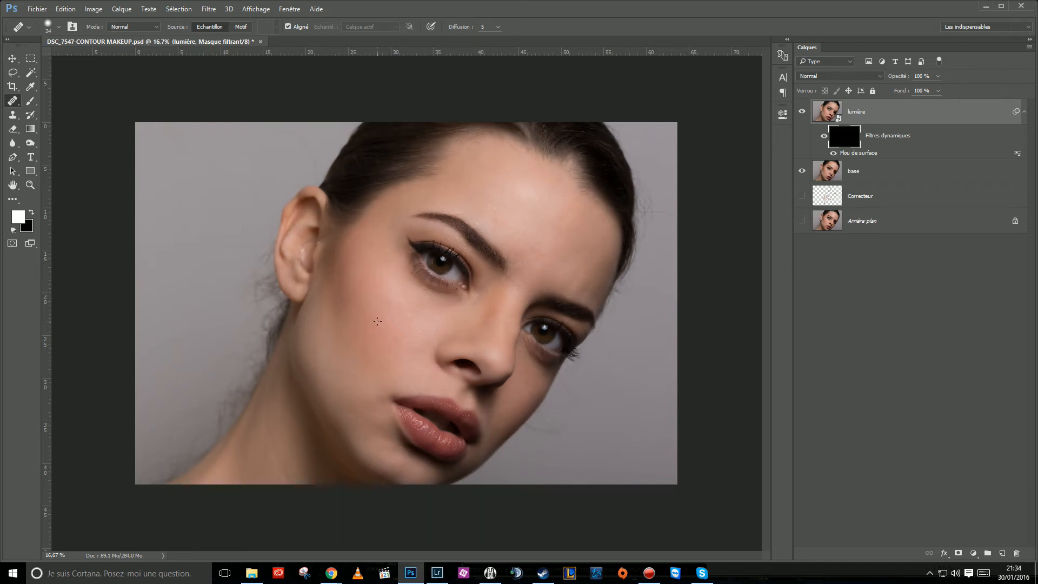
Choose a white Brush at 20% opacity with an enlarged soft tip and check the properties of lumière's filter mask.
left_click(450, 325, "ctrl")
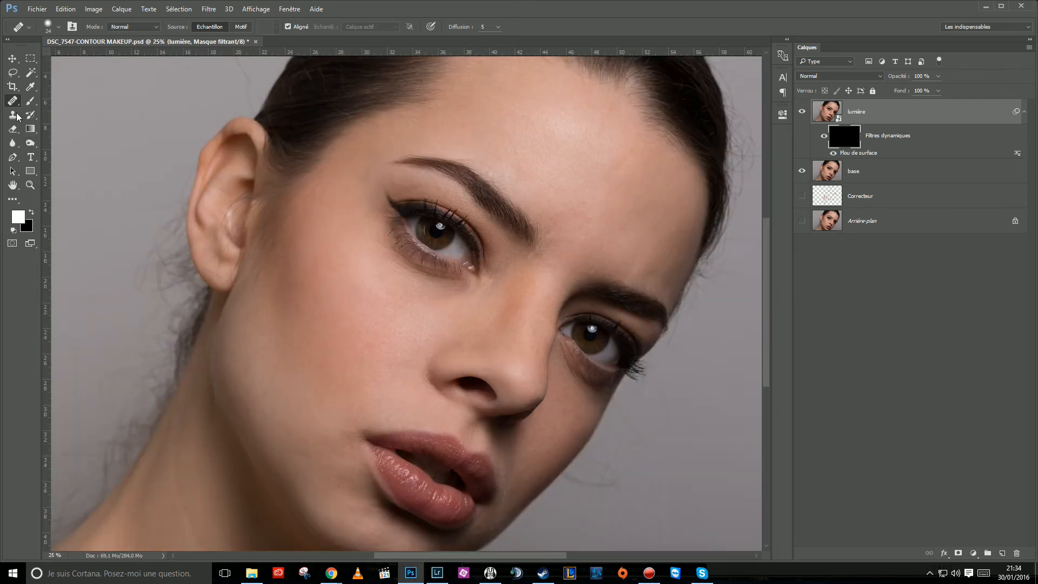
left_click(30, 101)
left_click(81, 101)
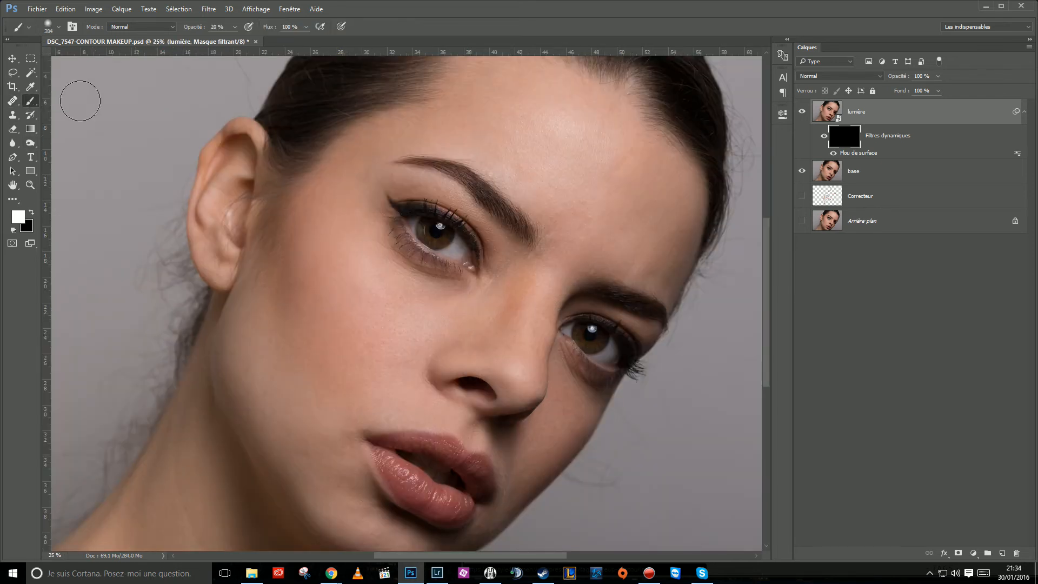
mouse_move(220, 200)
left_mouse_down()
mouse_move(251, 191)
mouse_move(244, 207)
left_mouse_up()
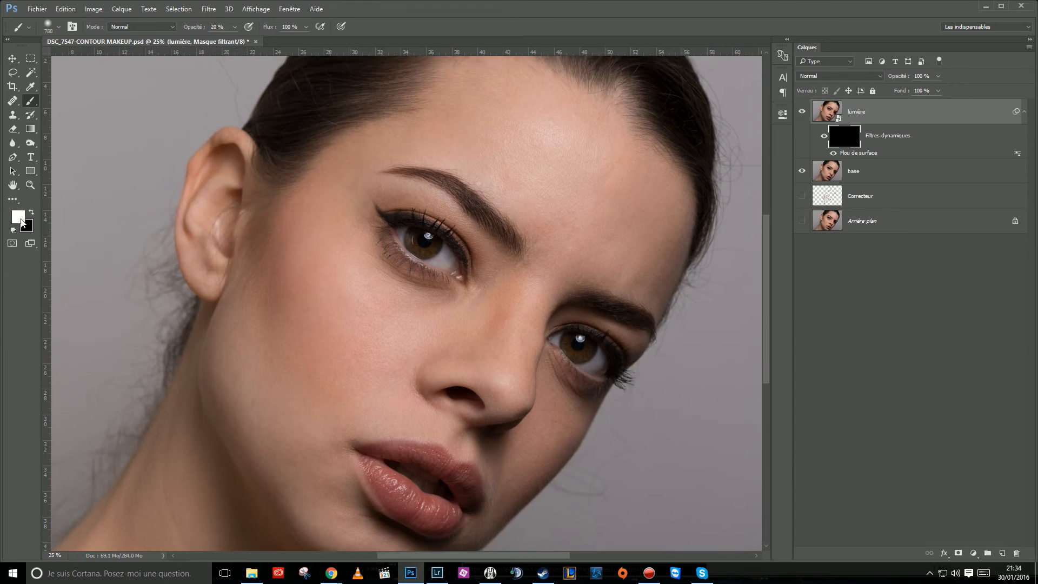
double_click(847, 138)
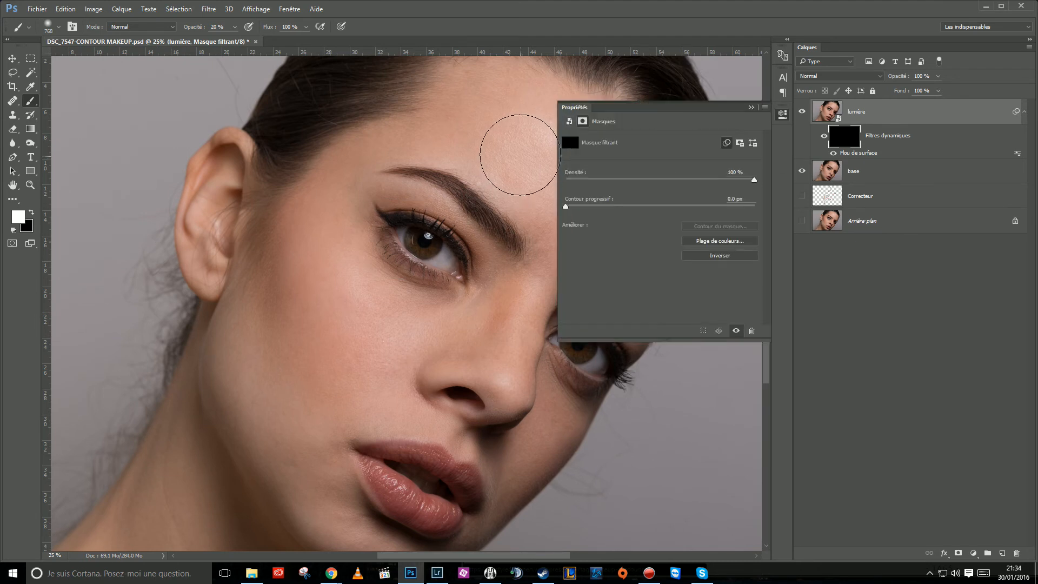
left_click(751, 107)
Paint white on lumière's filter mask over the forehead and cheek to reveal the Surface Blur on the skin.
left_click_drag(579, 153, 563, 215)
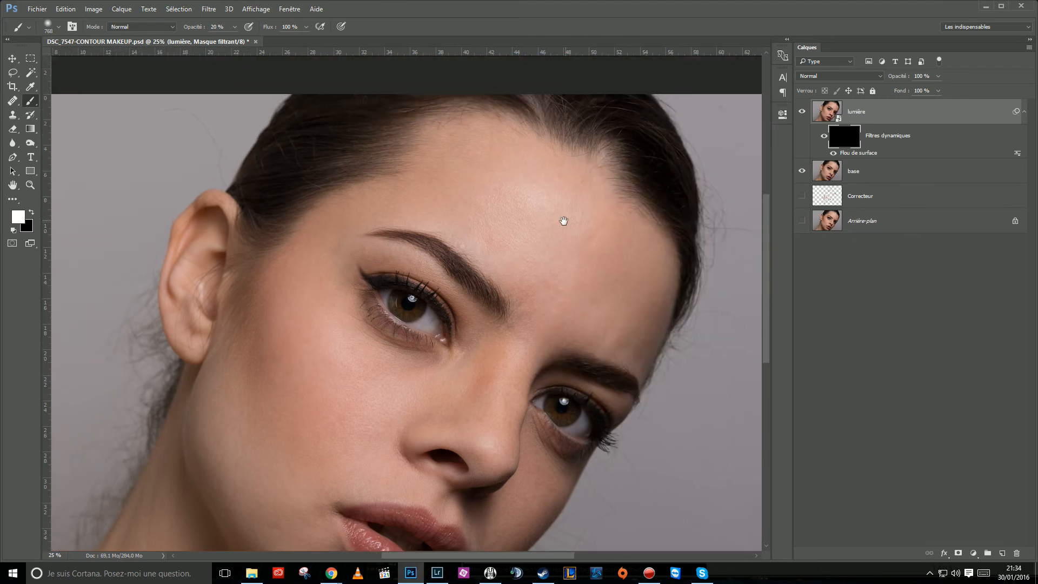
left_click_drag(538, 364, 568, 269)
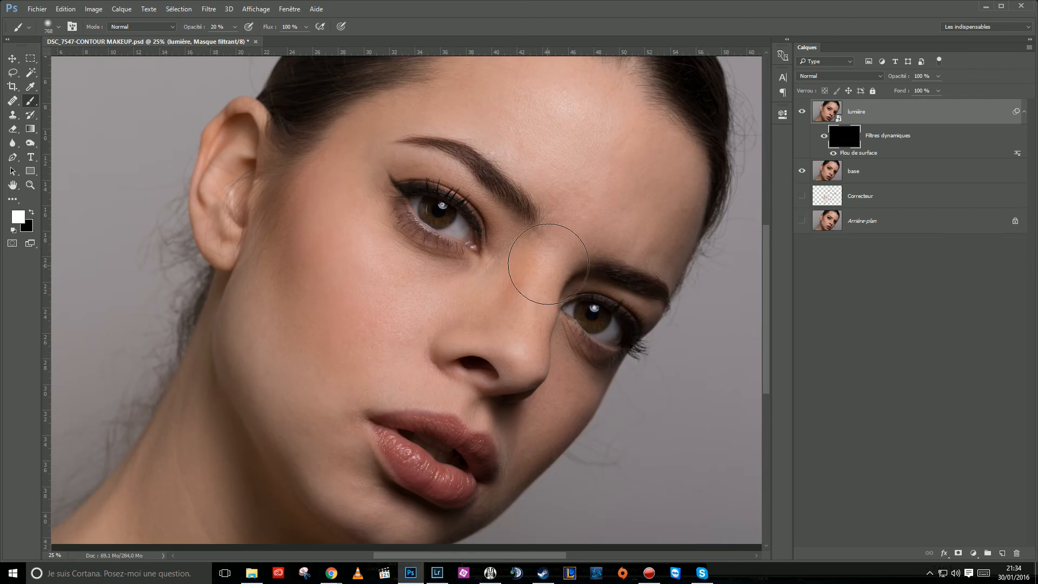
left_click_drag(509, 256, 493, 313)
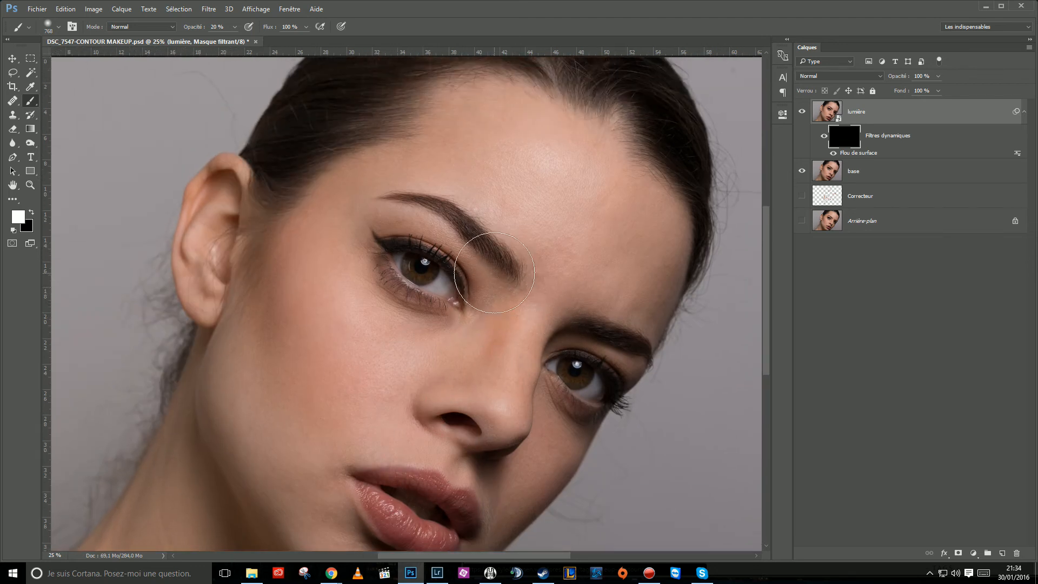
left_click_drag(511, 421, 538, 335)
left_click_drag(391, 370, 385, 463)
mouse_move(373, 415)
left_mouse_down()
mouse_move(371, 319)
mouse_move(359, 340)
left_mouse_up()
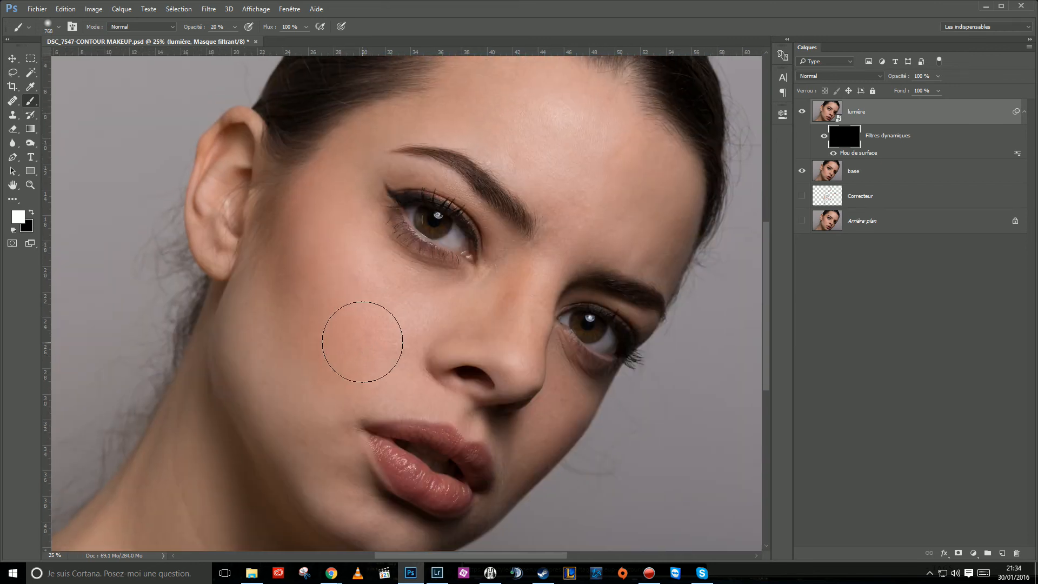
left_click_drag(375, 223, 339, 308)
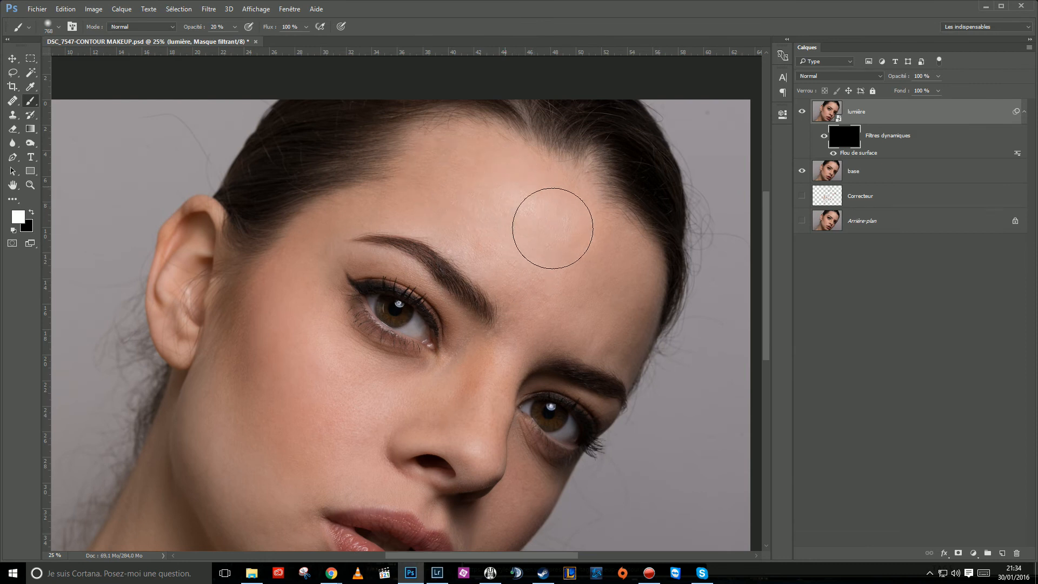
mouse_move(618, 286)
left_mouse_down()
mouse_move(613, 327)
mouse_move(597, 323)
mouse_move(520, 288)
mouse_move(531, 290)
mouse_move(456, 217)
mouse_move(495, 238)
mouse_move(444, 215)
mouse_move(362, 203)
mouse_move(295, 267)
left_mouse_up()
mouse_move(226, 410)
left_mouse_down()
mouse_move(264, 414)
mouse_move(288, 330)
mouse_move(332, 379)
left_mouse_up()
left_click_drag(336, 436, 404, 285)
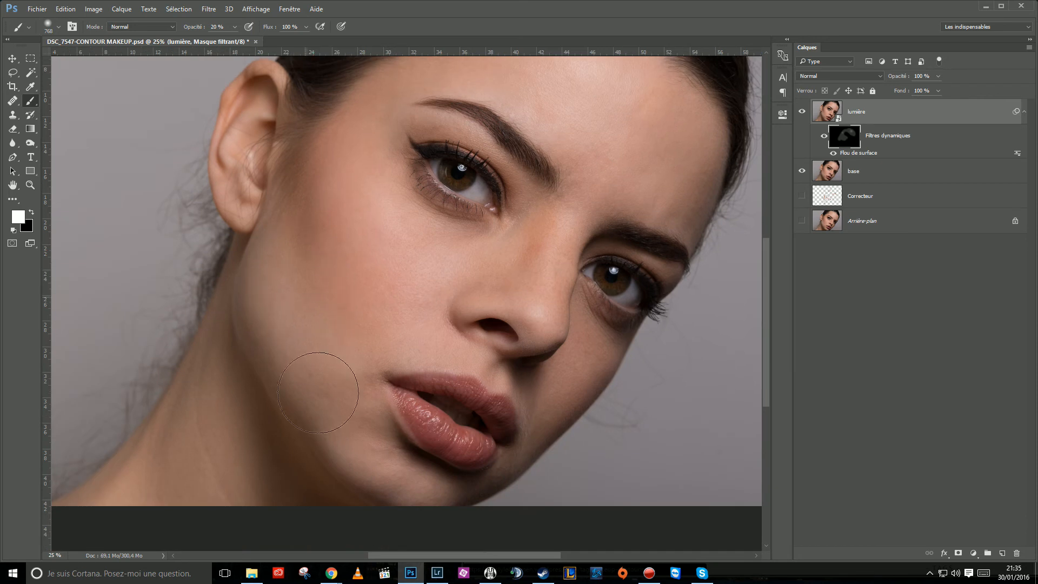
Extend the white painting on the filter mask along the jaw and over the lower cheek.
mouse_move(265, 326)
left_mouse_down()
mouse_move(130, 515)
mouse_move(271, 387)
mouse_move(326, 512)
mouse_move(379, 502)
mouse_move(353, 419)
mouse_move(364, 444)
mouse_move(328, 438)
left_mouse_up()
left_click_drag(413, 346, 364, 363)
left_click_drag(426, 208, 354, 352)
left_click_drag(421, 346, 403, 342)
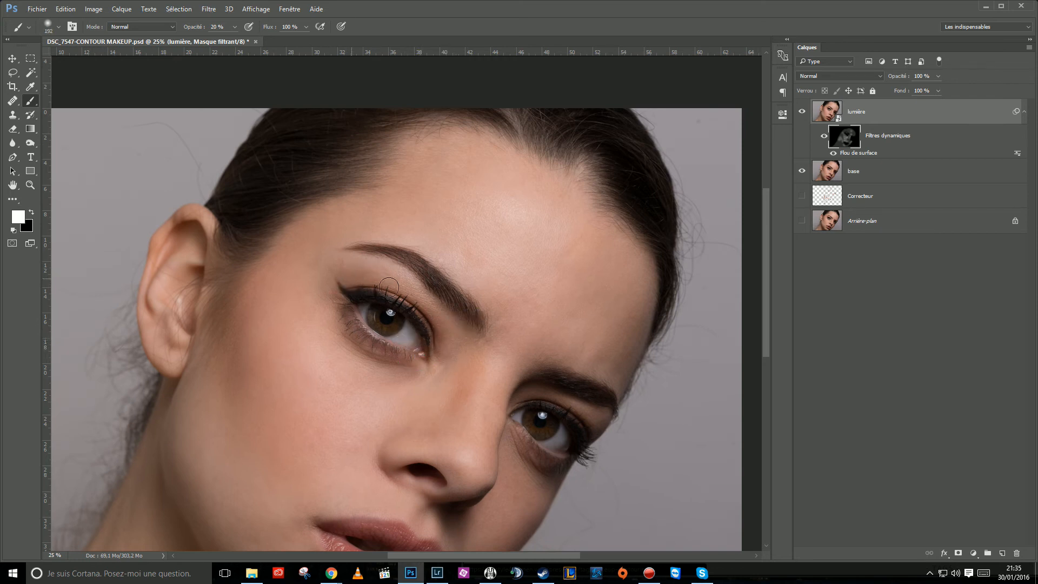
Paint the smaller skin areas around the eyes and between the eyebrows on the filter mask with a reduced brush.
left_click_drag(527, 405, 506, 374)
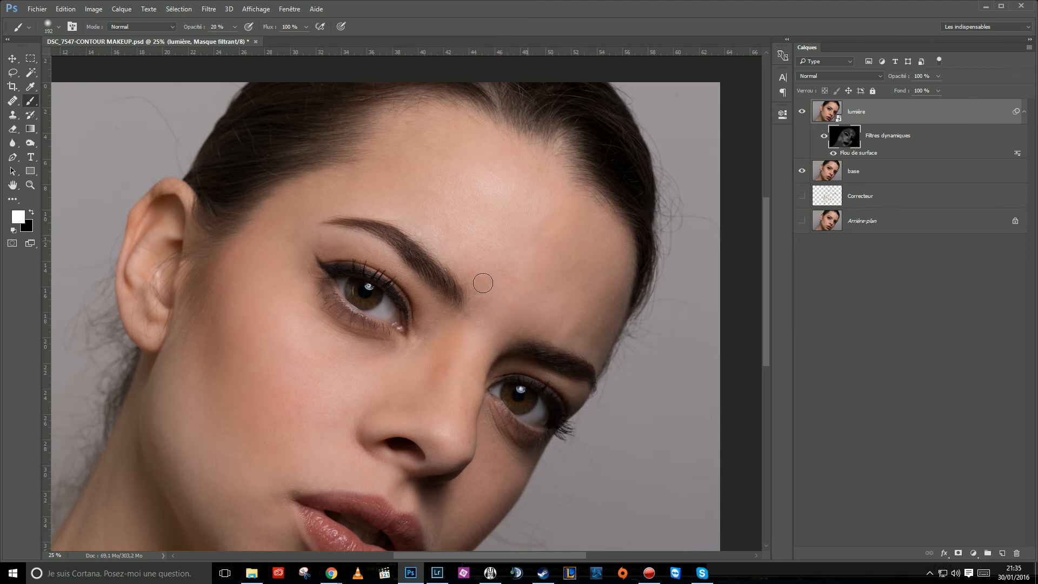
mouse_move(525, 300)
left_mouse_down()
mouse_move(589, 333)
mouse_move(602, 282)
mouse_move(583, 232)
mouse_move(533, 248)
mouse_move(529, 206)
mouse_move(486, 226)
mouse_move(487, 198)
left_mouse_up()
left_click_drag(371, 280, 400, 234)
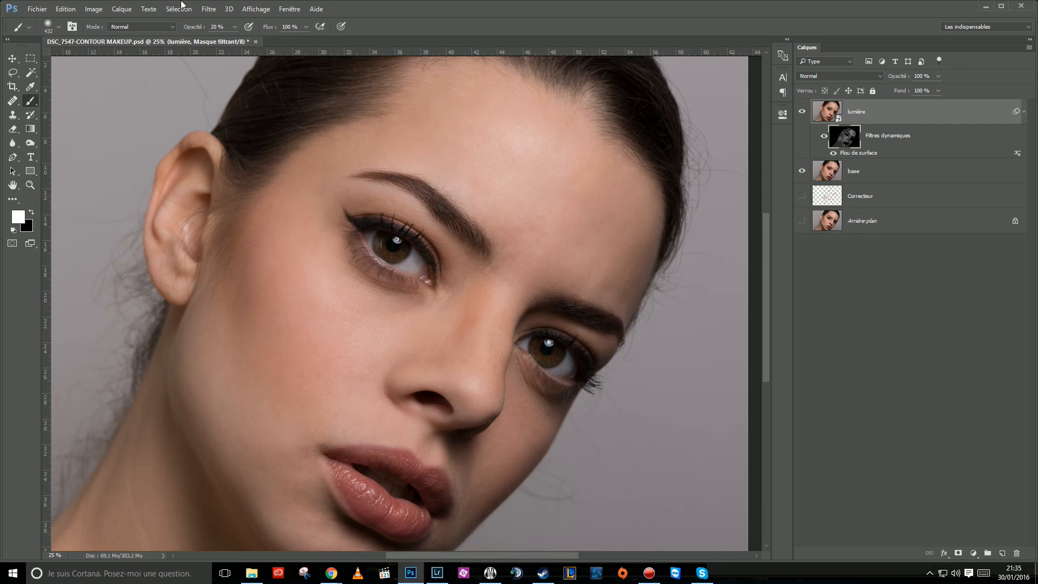
Apply a Gaussian Blur (Flou gaussien) with a 4.9-pixel radius to the painted filter mask.
scroll(403, 352, "down", 3)
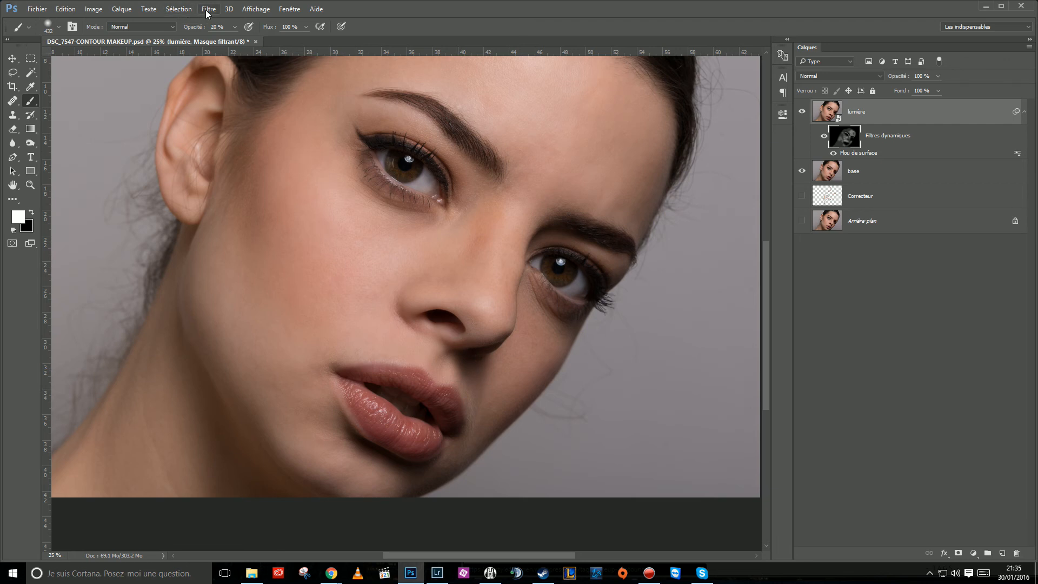
left_click_drag(273, 138, 247, 175)
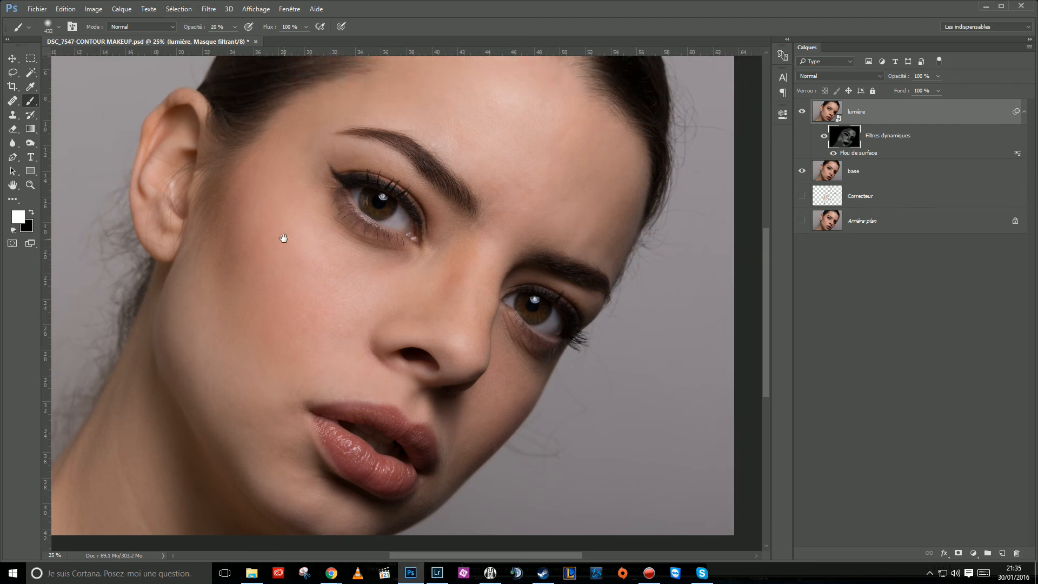
left_click(207, 9)
mouse_move(218, 161)
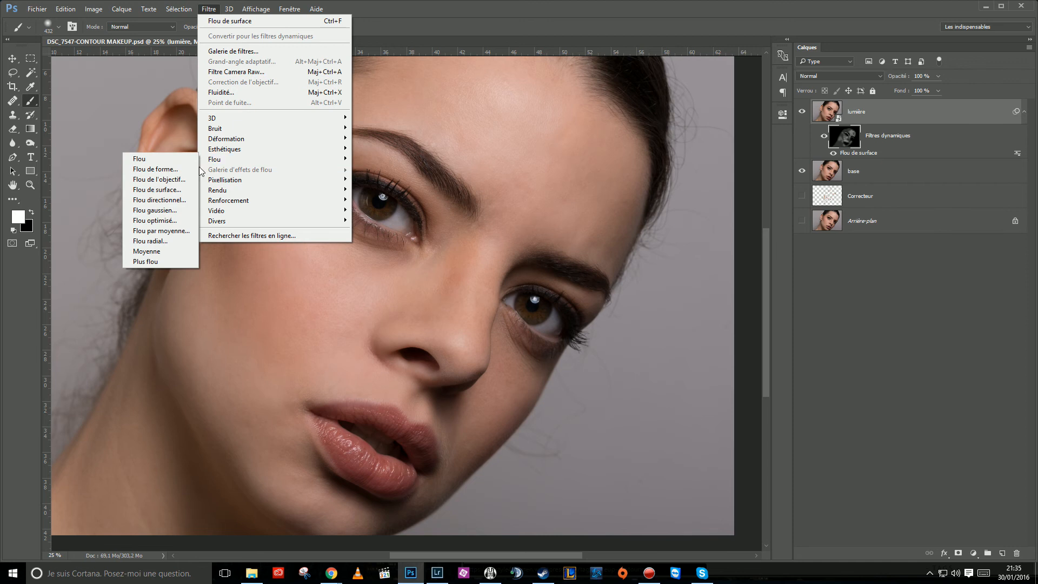
left_click(159, 215)
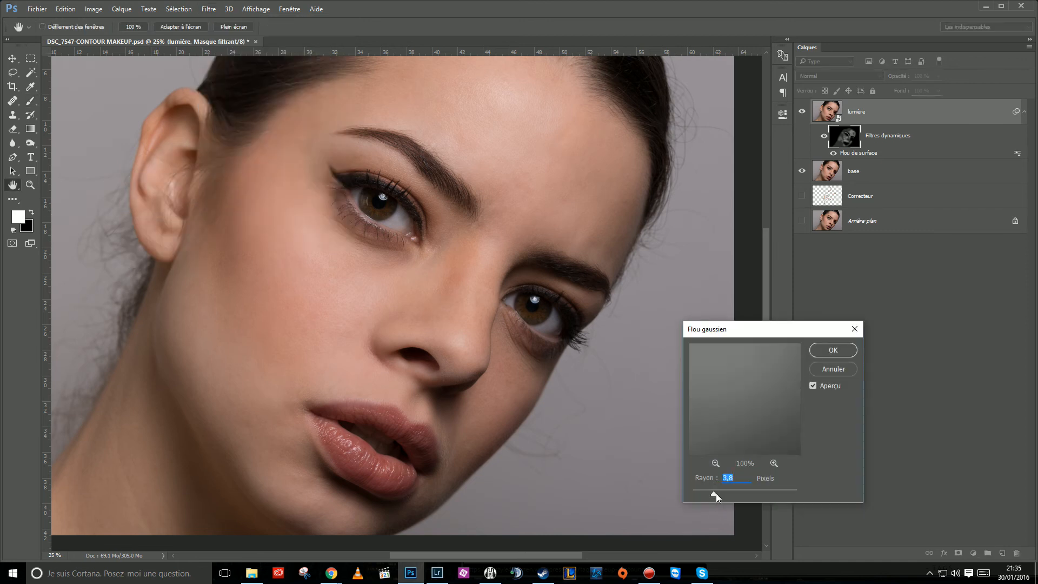
left_click(720, 494)
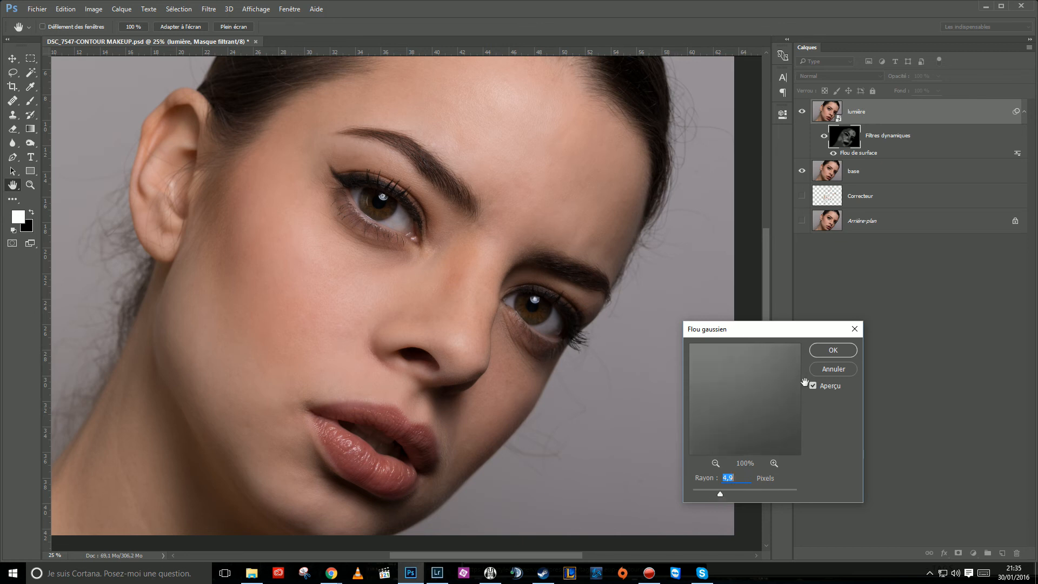
left_click(832, 350)
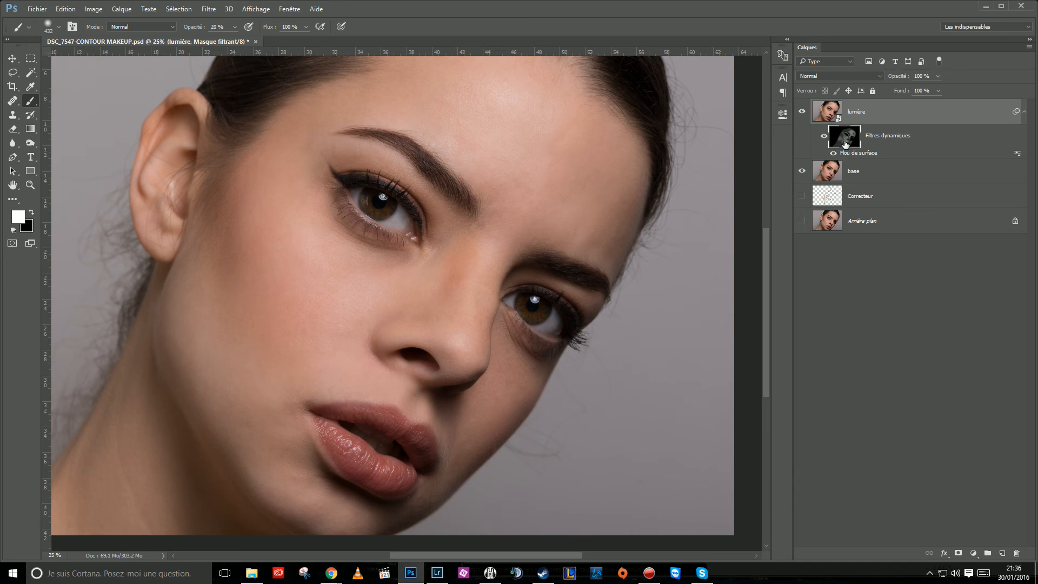
Compare the skin on the face and cheek with the lumière layer hidden and shown at closer zoom.
left_click_drag(425, 258, 456, 283)
scroll(456, 289, "down", 1)
scroll(438, 322, "up", 2)
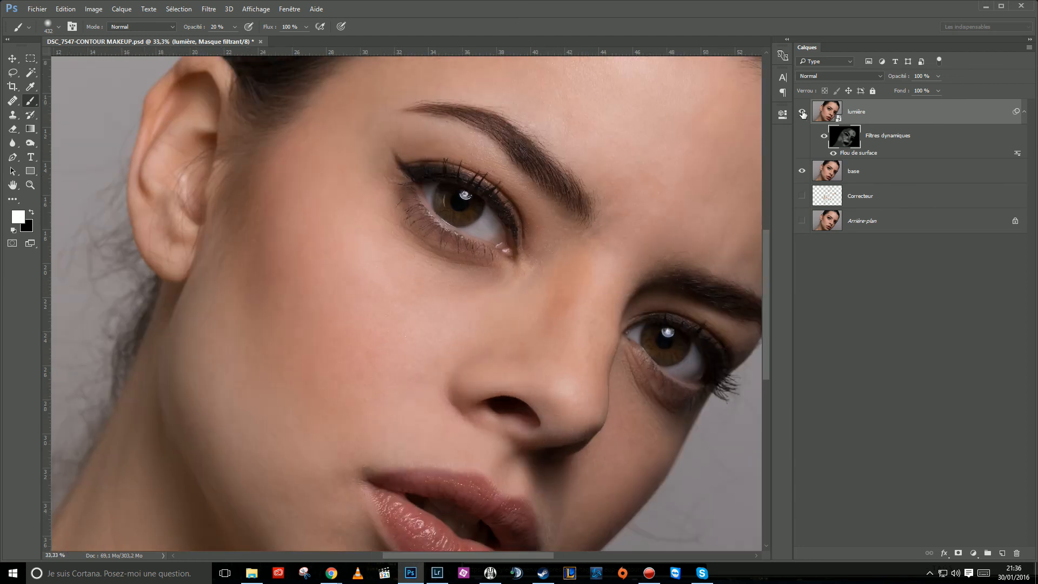
left_click(803, 112)
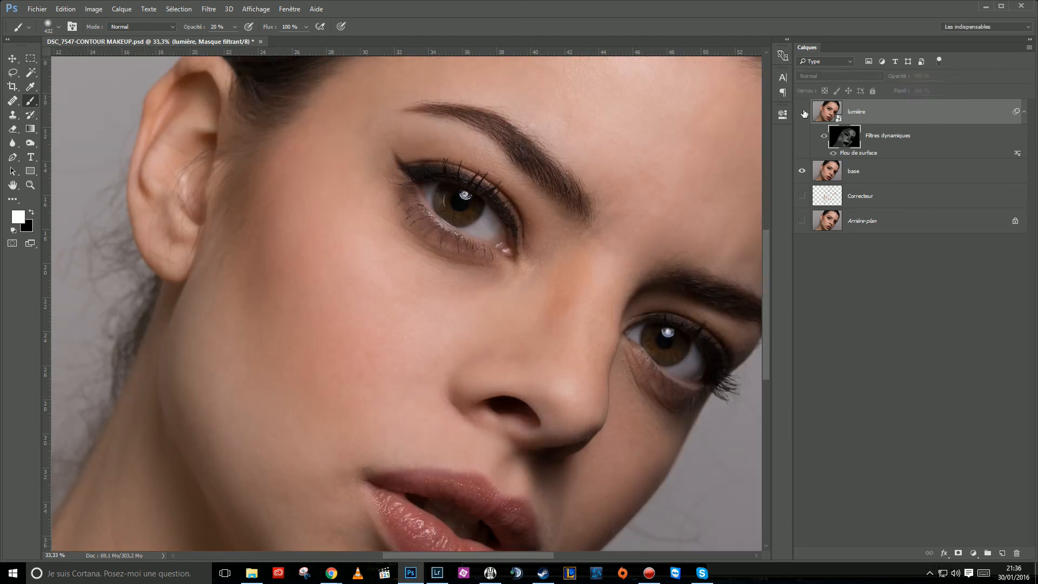
left_click(803, 111)
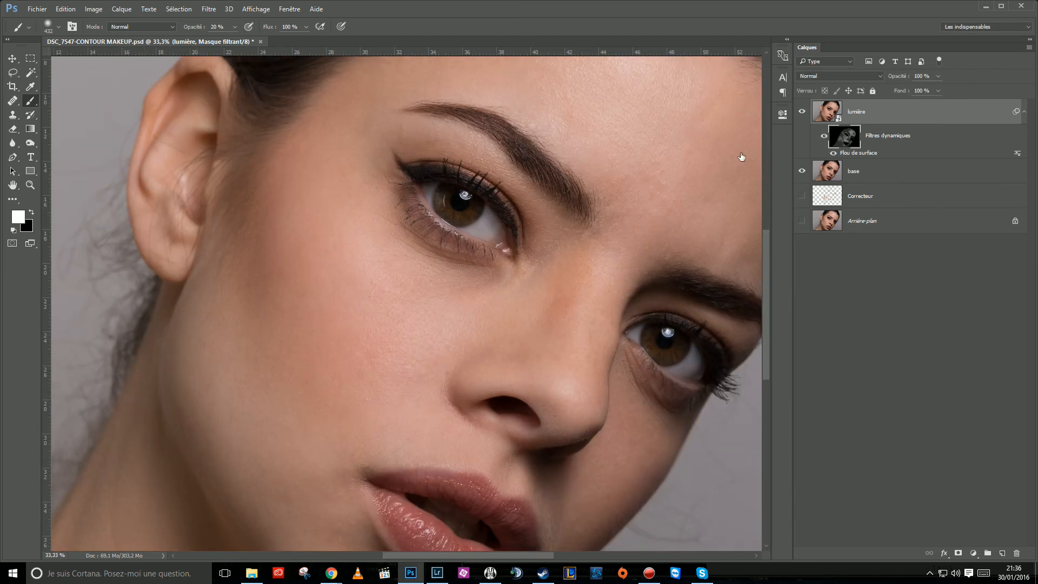
left_click(408, 335, "ctrl")
left_click_drag(424, 342, 471, 342)
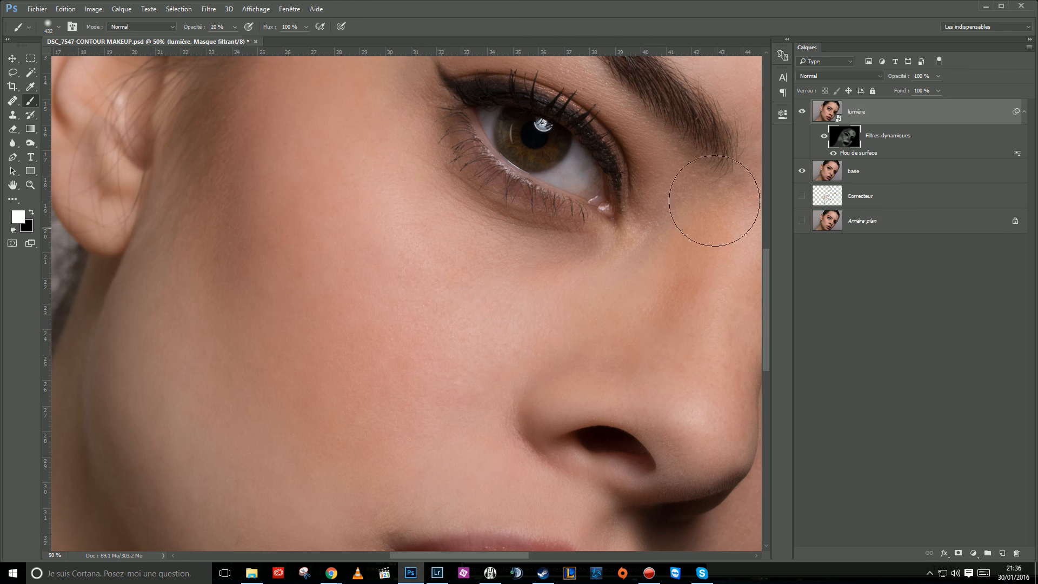
left_click(803, 111)
left_click(801, 113)
left_click(803, 113)
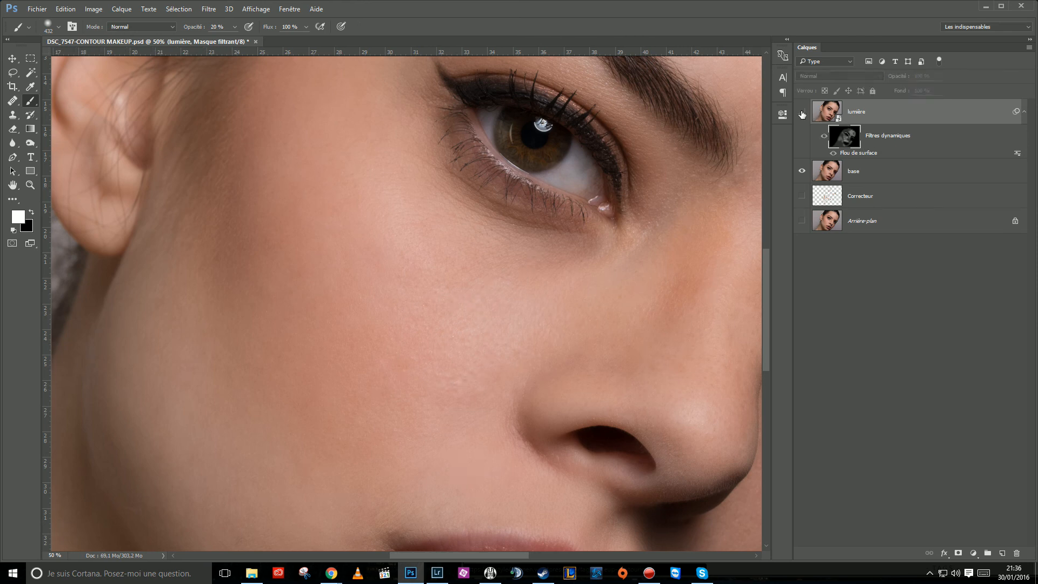
left_click(802, 112)
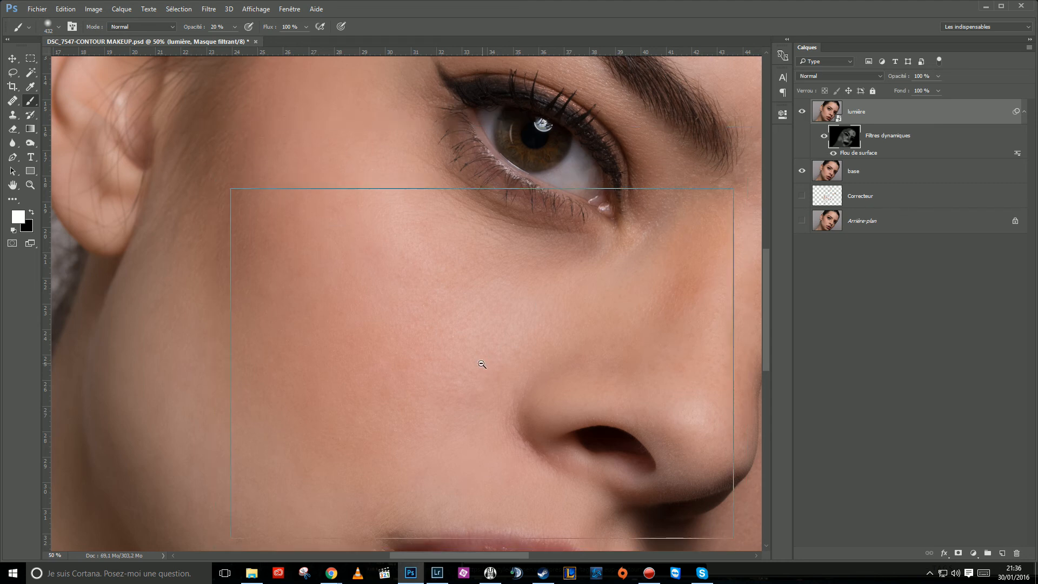
Set the lumière layer's blend mode to Superposition and its opacity to 30%.
left_click(483, 364, "alt")
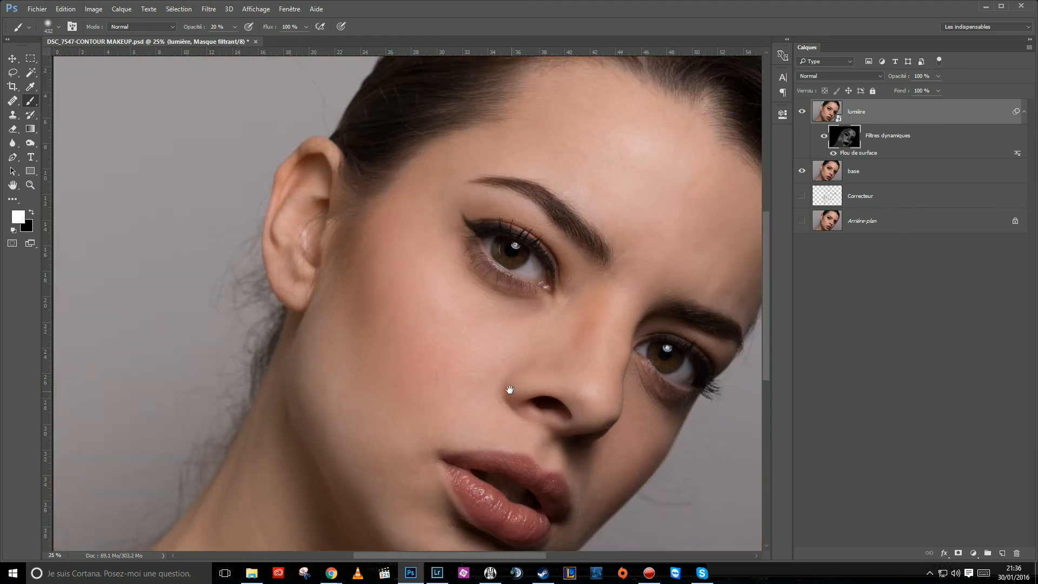
mouse_move(510, 389)
left_mouse_down()
mouse_move(426, 363)
mouse_move(459, 372)
left_mouse_up()
key("ctrl+minus")
left_click(631, 317, "ctrl")
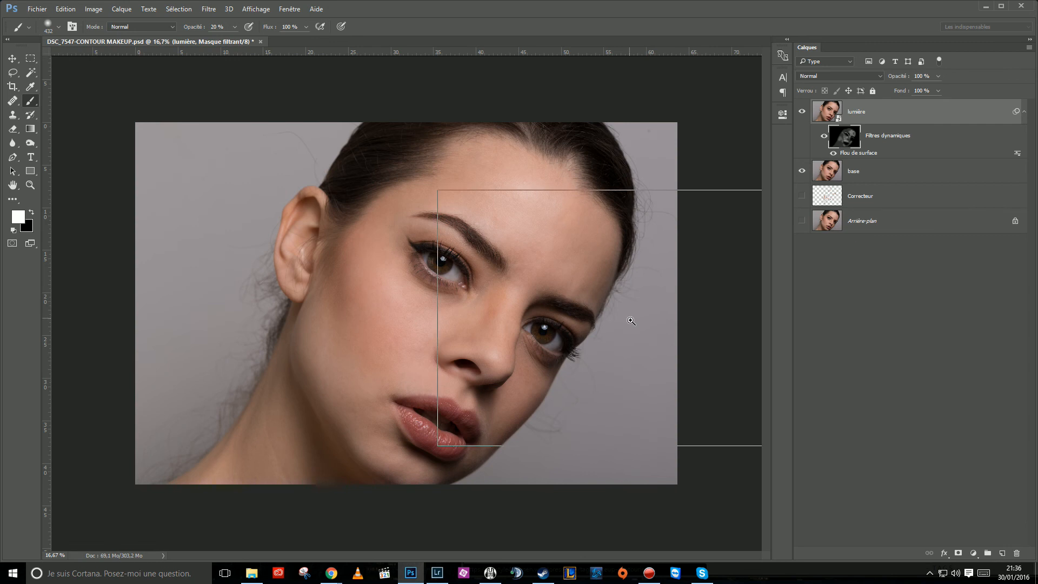
left_click_drag(536, 380, 589, 402)
left_click(823, 113)
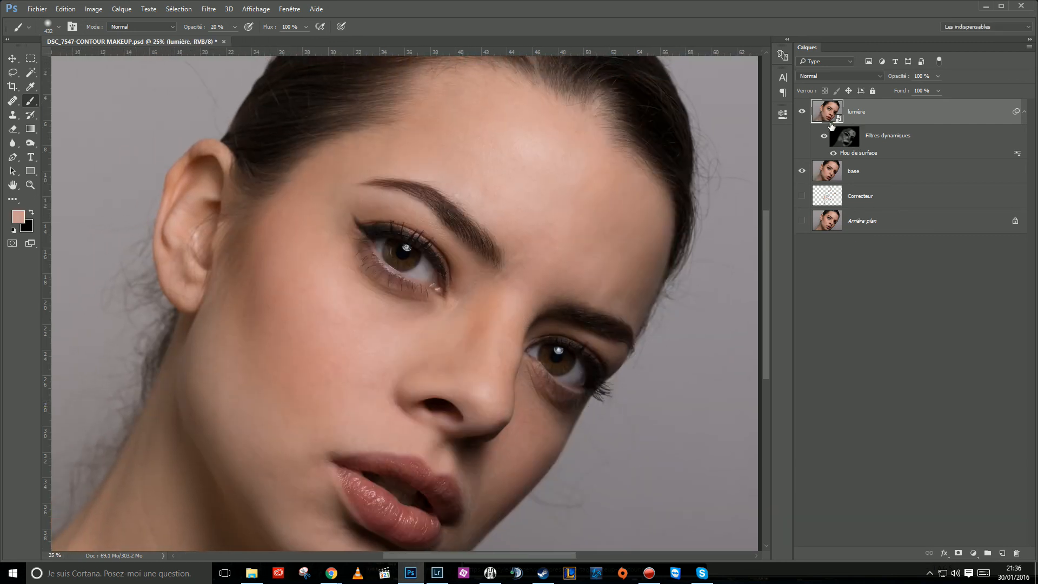
left_click(811, 77)
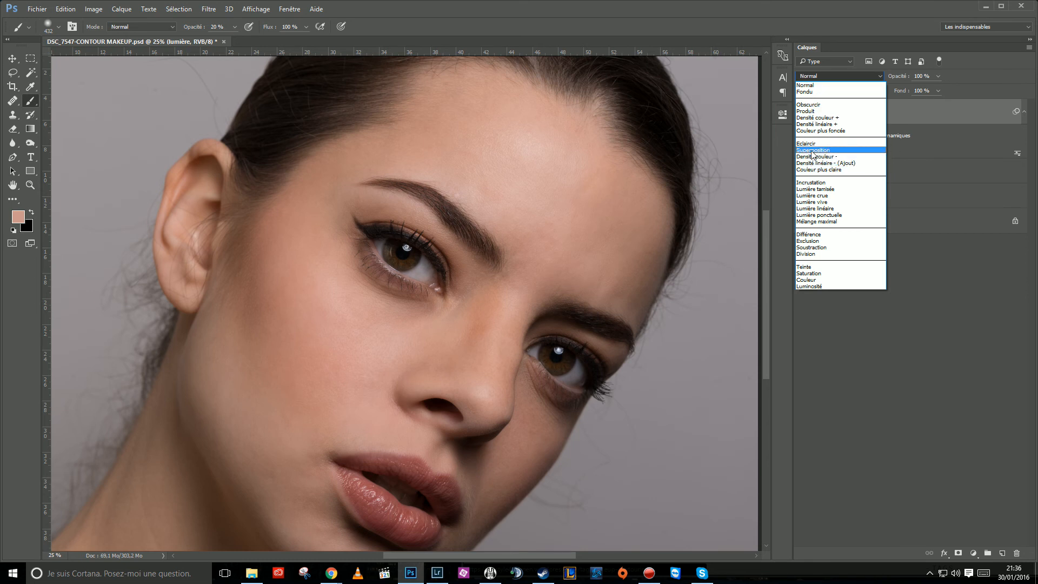
left_click(813, 150)
left_click(540, 287, "alt")
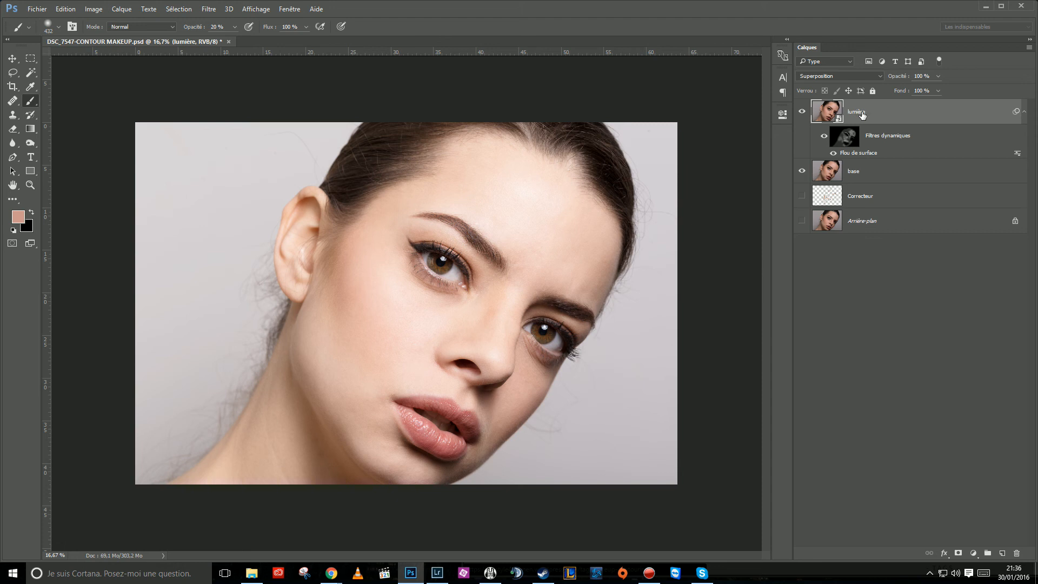
left_click(930, 75)
type("0")
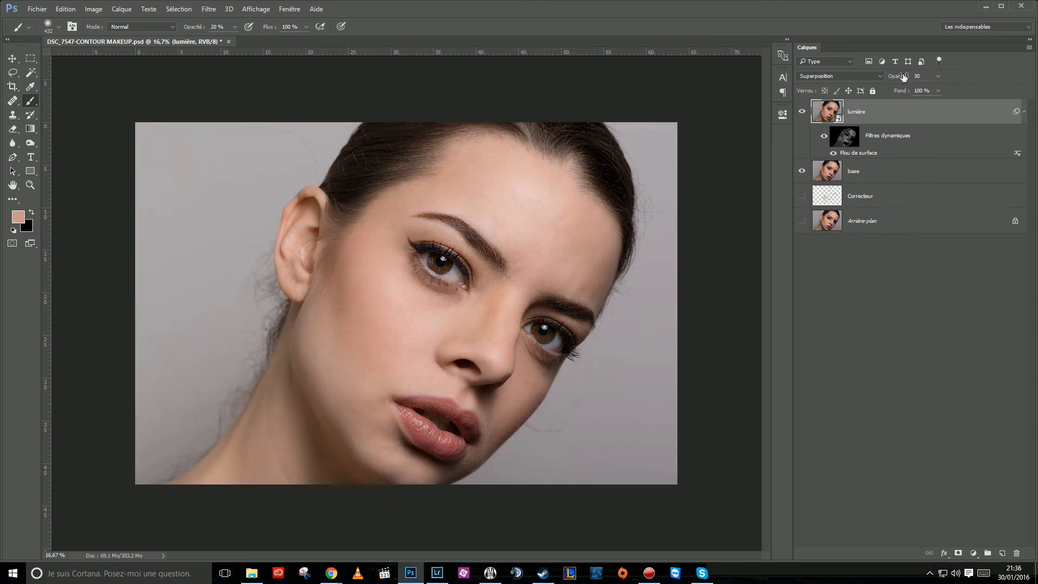
Compare the whole portrait with and without lumière and raise the layer's opacity to 35%.
left_click(803, 112)
left_click(802, 113)
left_click(802, 113)
left_click(802, 113)
left_click(802, 113)
left_click(802, 113)
left_click_drag(896, 78, 900, 80)
type("35")
Examine the lightening of the portrait and cheek by hiding and showing lumière at increasing zoom.
left_click(802, 112)
left_click(802, 115)
left_click(802, 112)
left_click(802, 112)
left_click(410, 336)
left_click(409, 339)
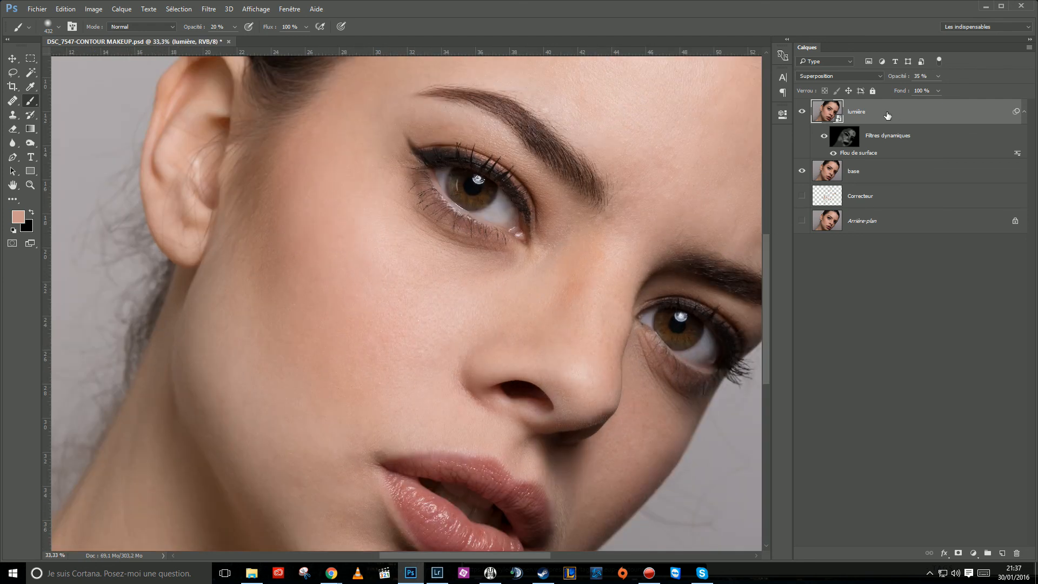
left_click(802, 112)
left_click(802, 112)
left_click(408, 338, "ctrl")
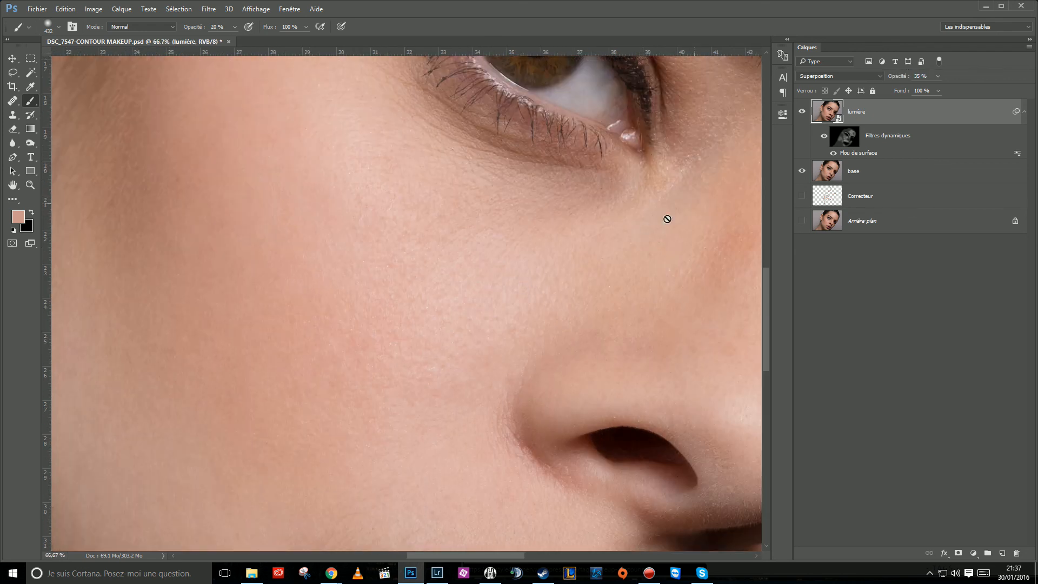
Compare the cheek's skin texture with the lumière layer hidden and shown, and examine the result across the whole portrait.
left_click(803, 112)
left_click(802, 112)
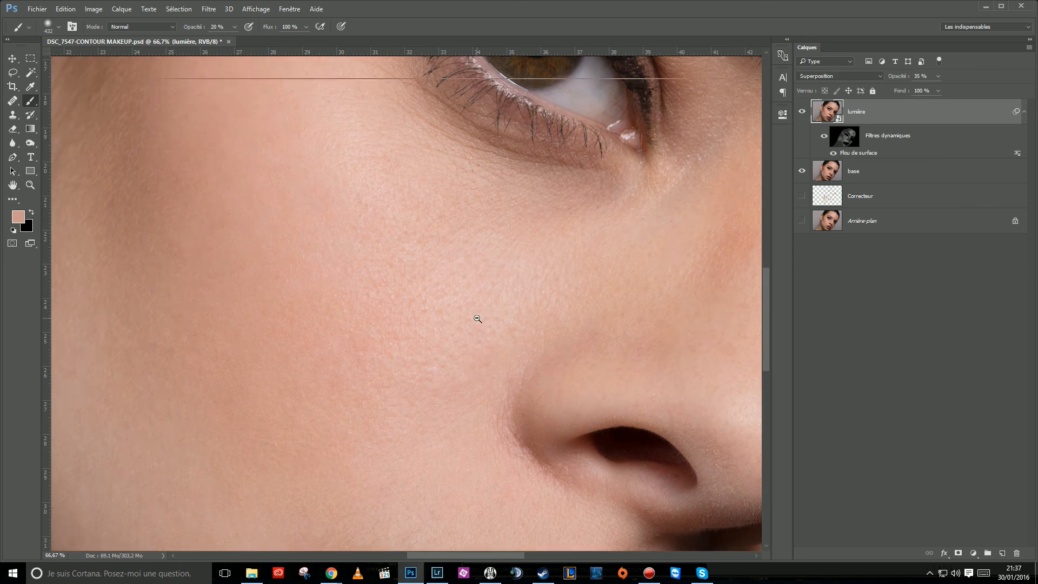
left_click(477, 319, "ctrl+alt")
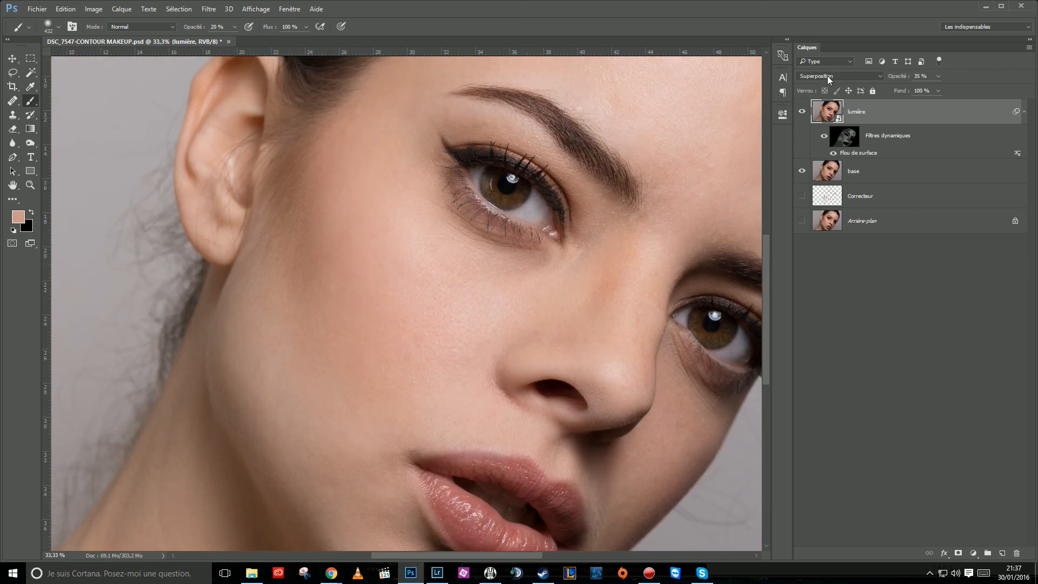
left_click(531, 328, "ctrl+alt")
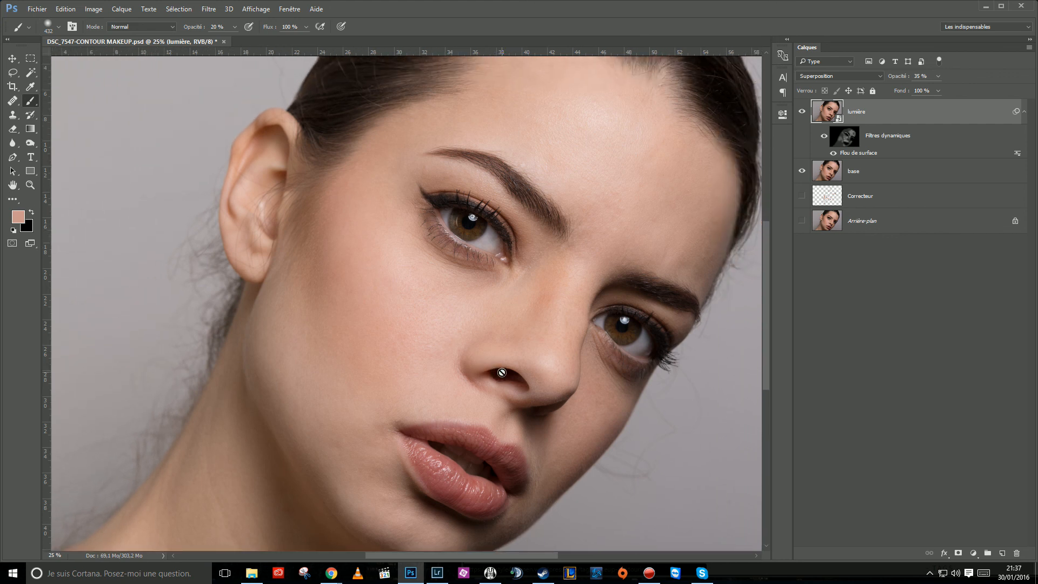
left_click(553, 336, "ctrl+alt")
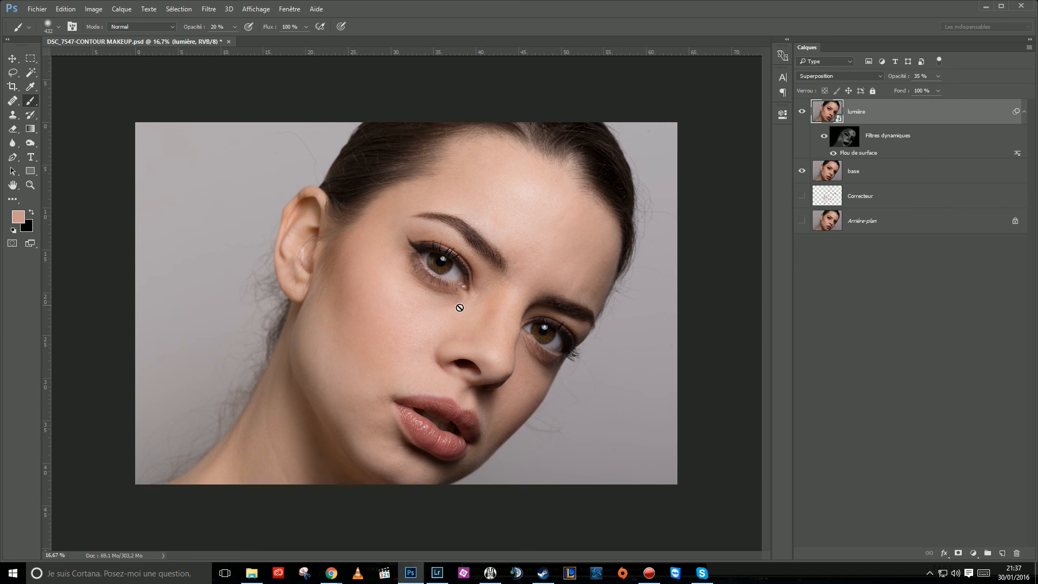
left_click(461, 326, "ctrl")
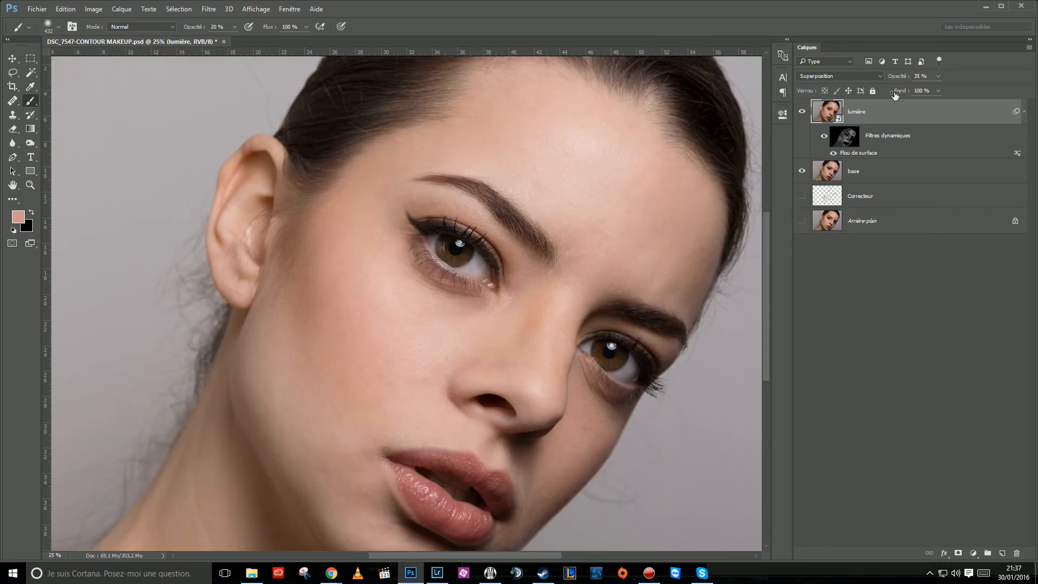
left_click(508, 312, "alt")
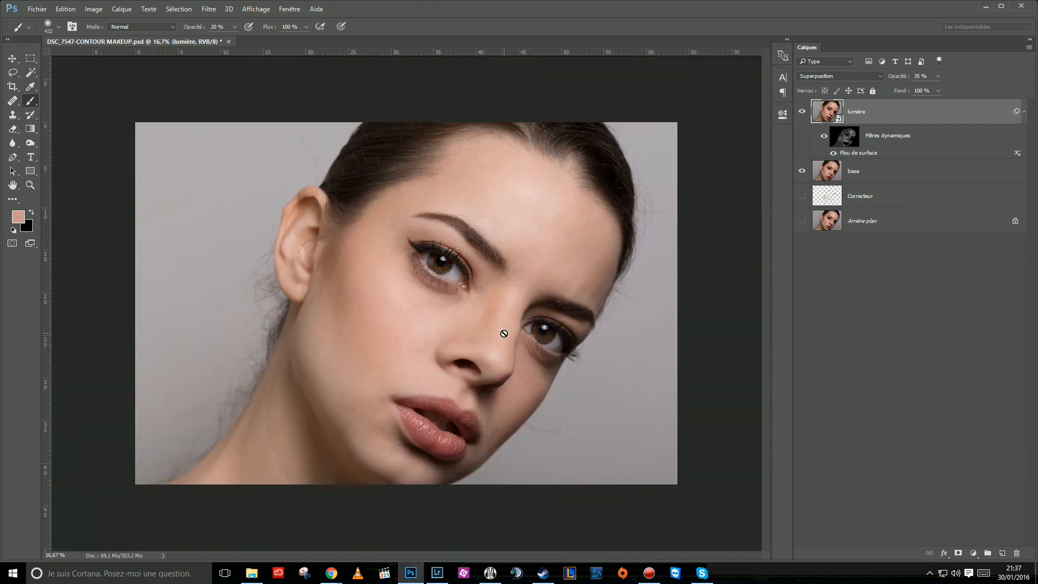
Select the base layer and compare the whole portrait with and without lumière, leaving the lumière layer hidden.
left_click(836, 174)
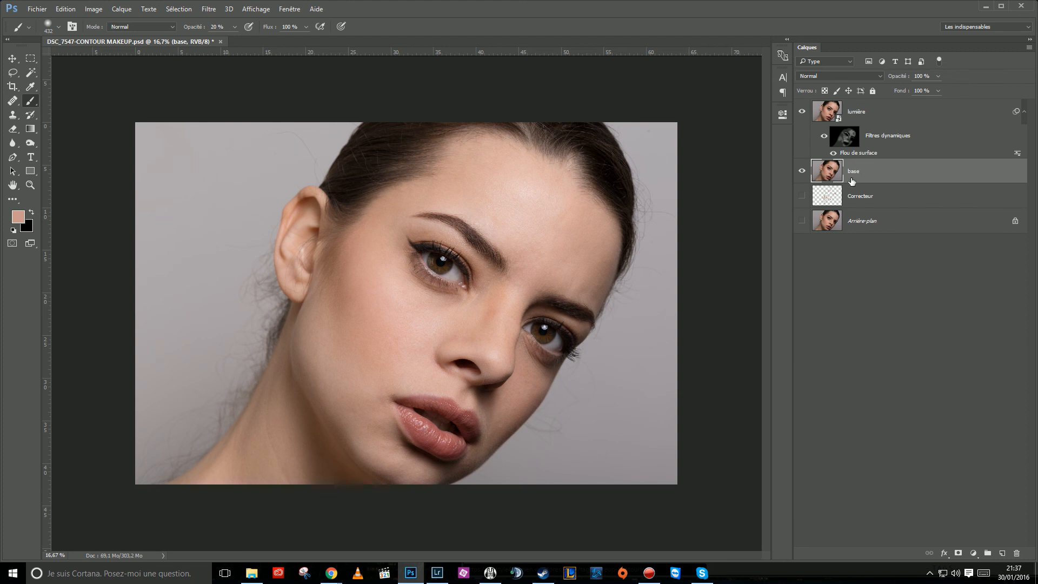
left_click(803, 113)
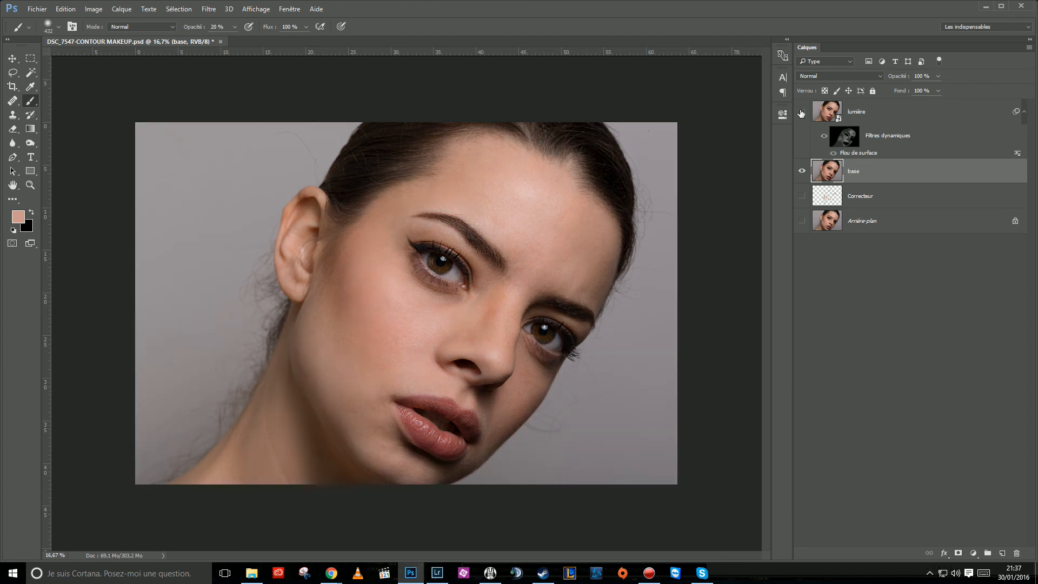
left_click(802, 112)
left_click(802, 112)
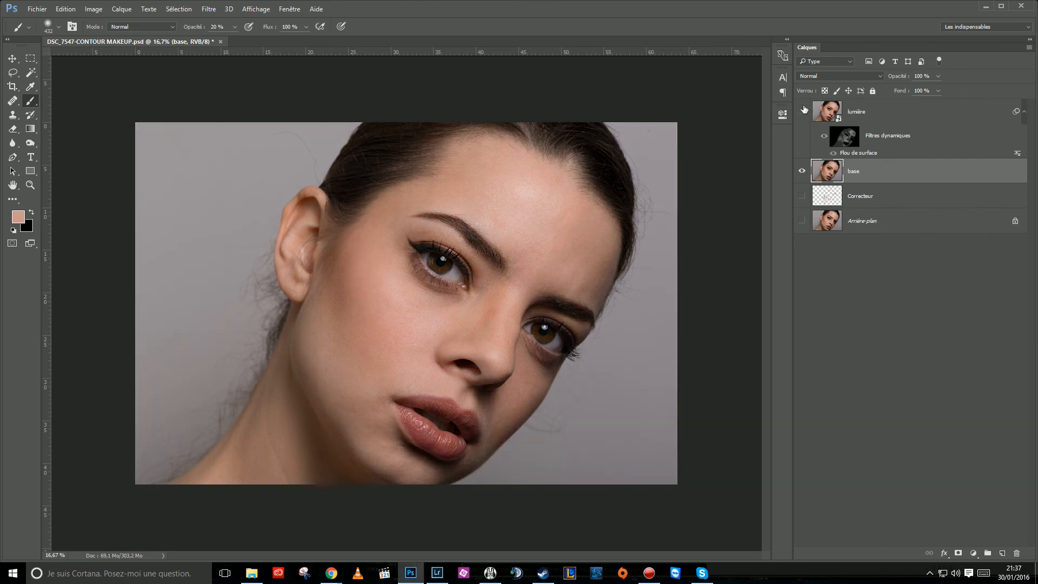